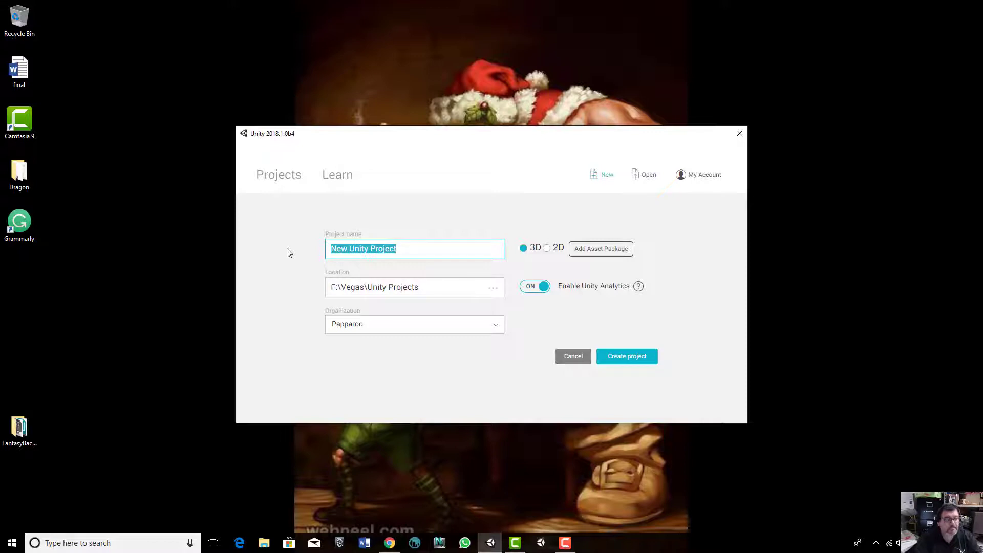
Name the new 3D project "cinamachine problem" and create it
{"action": "type", "text": "cinam"}
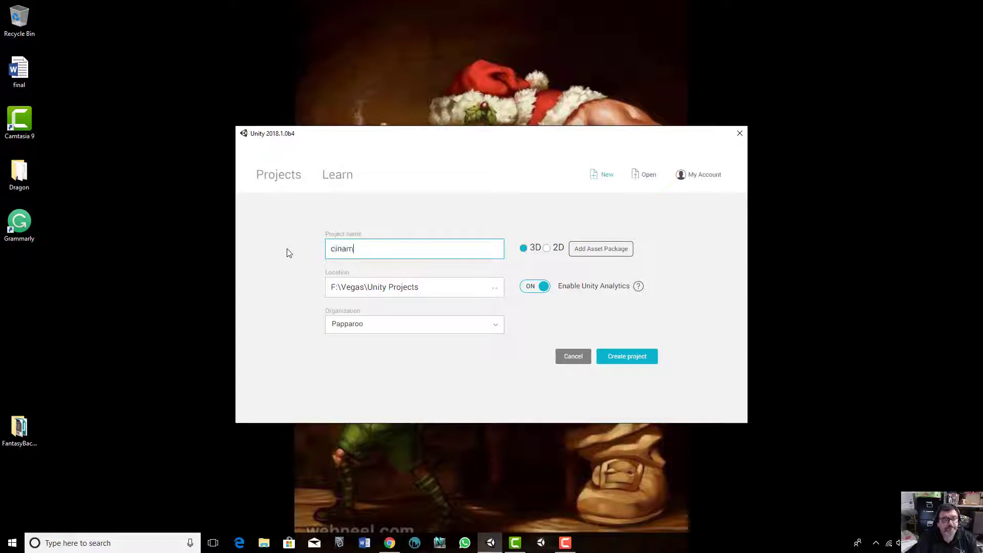
{"action": "type", "text": "achine"}
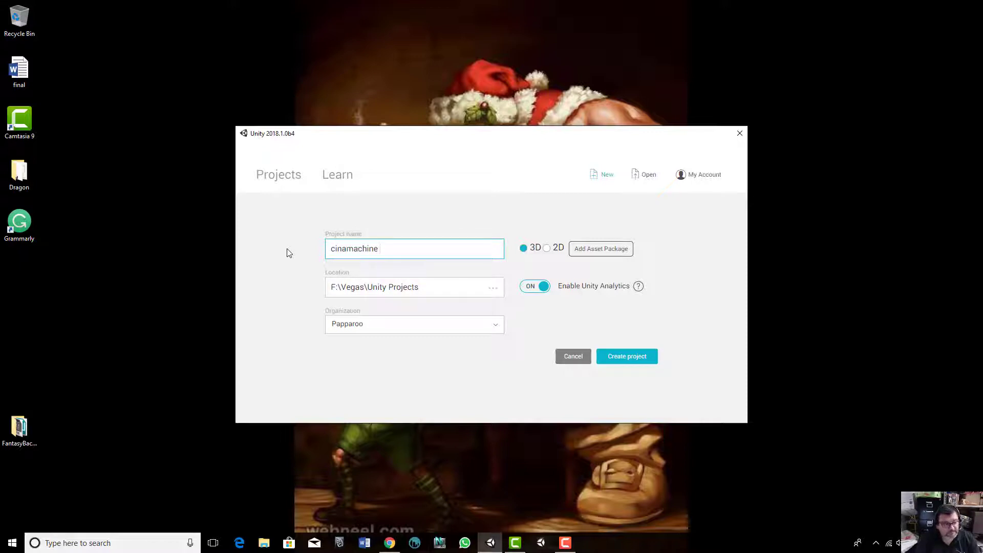
{"action": "type", "text": " arena"}
{"action": "key", "text": "Return"}
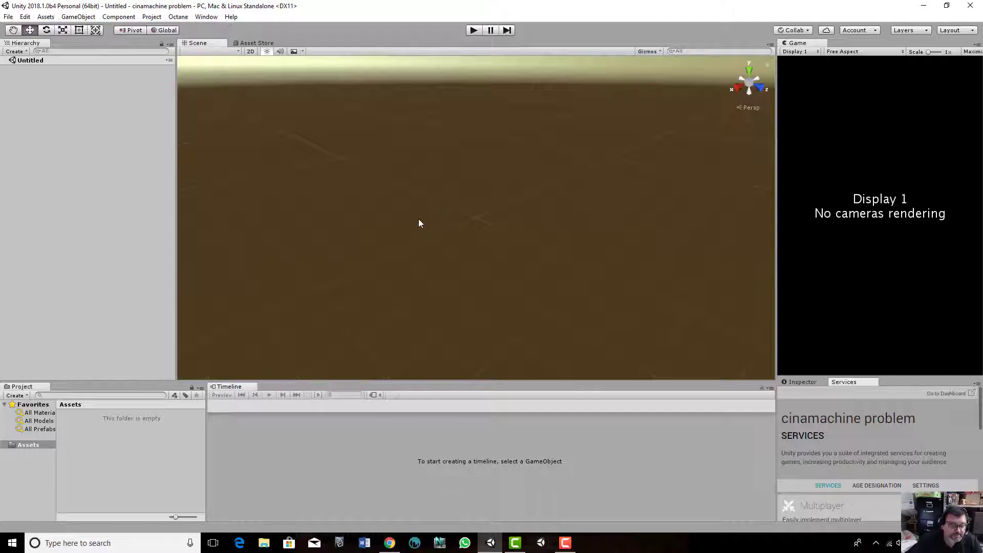
{"action": "key", "text": "super"}
{"action": "left_click", "coordinate": [501, 187]}
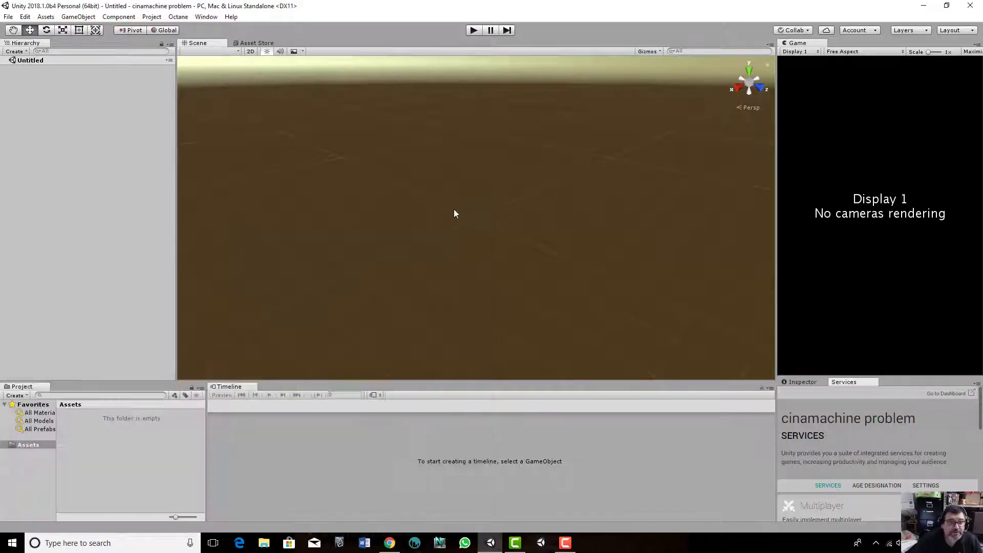
{"action": "left_click_drag", "start_coordinate": [454, 208], "coordinate": [488, 188], "text": "alt"}
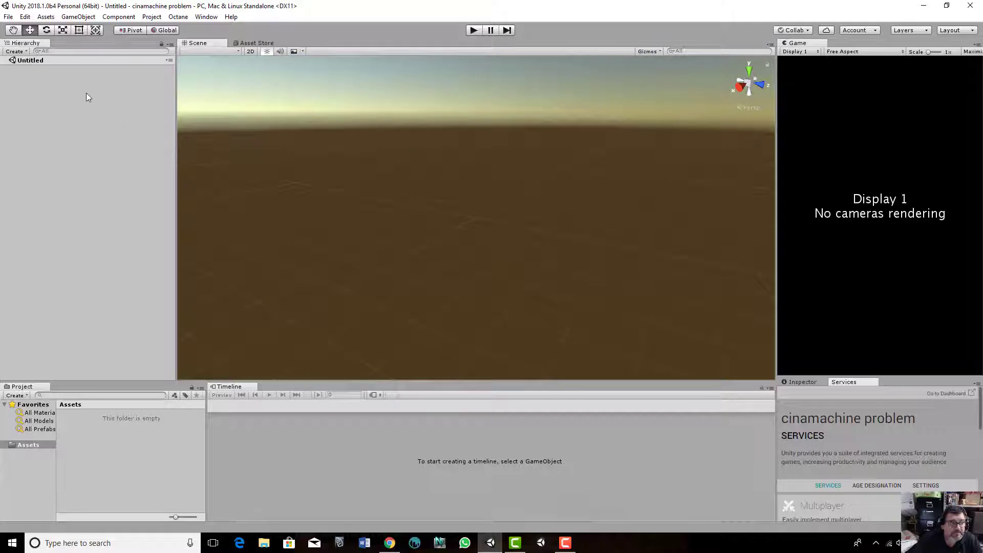
{"action": "right_click", "coordinate": [69, 82]}
{"action": "left_click", "coordinate": [52, 91]}
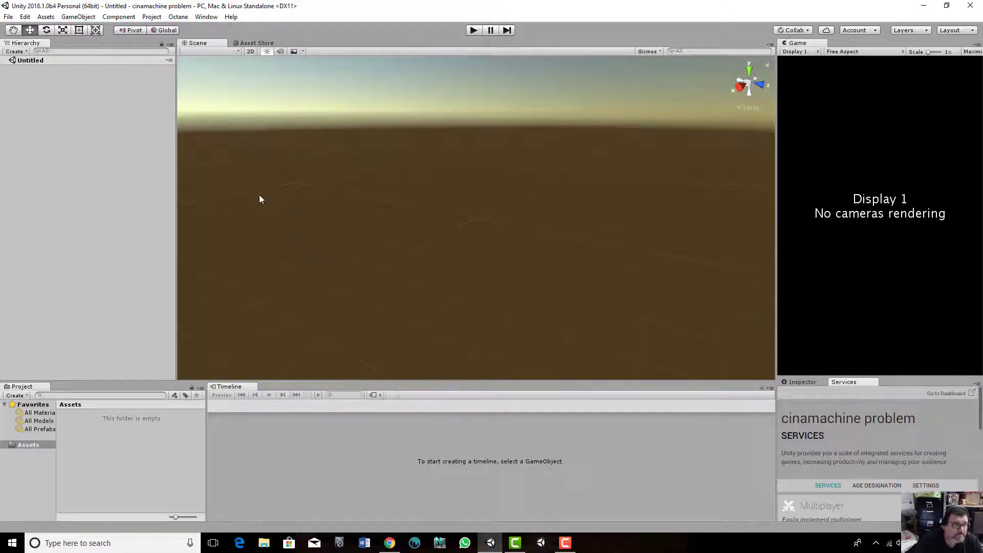
Import the full Adam Character Pack: Adam, Guard, Lu from the Asset Store's Unity Essentials category and accept the API update
{"action": "left_click", "coordinate": [265, 45]}
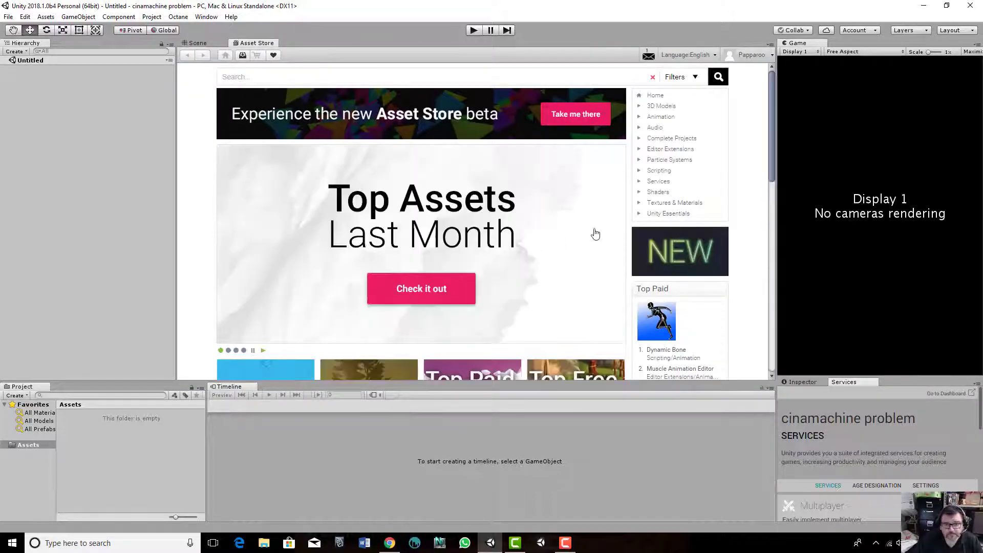
{"action": "left_click", "coordinate": [656, 215]}
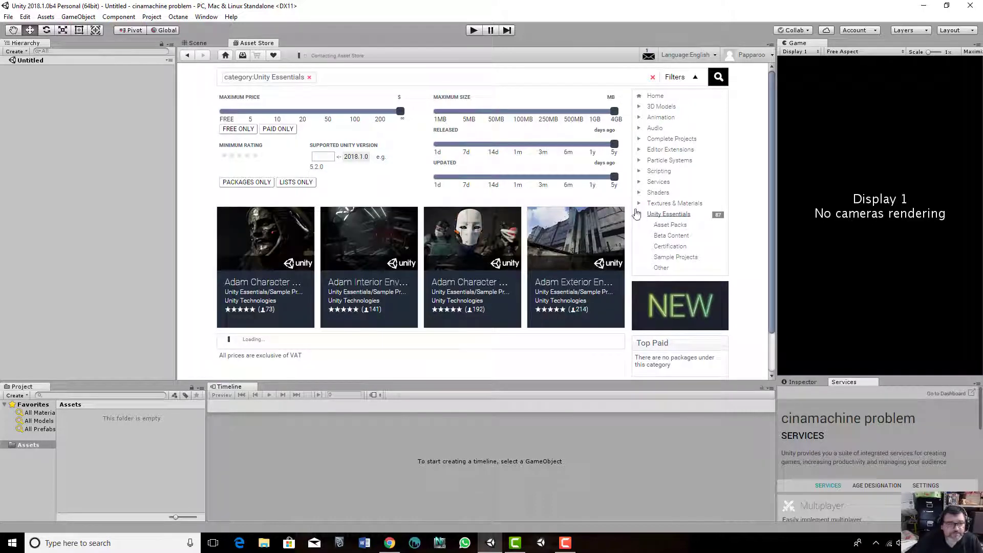
{"action": "left_click", "coordinate": [490, 287]}
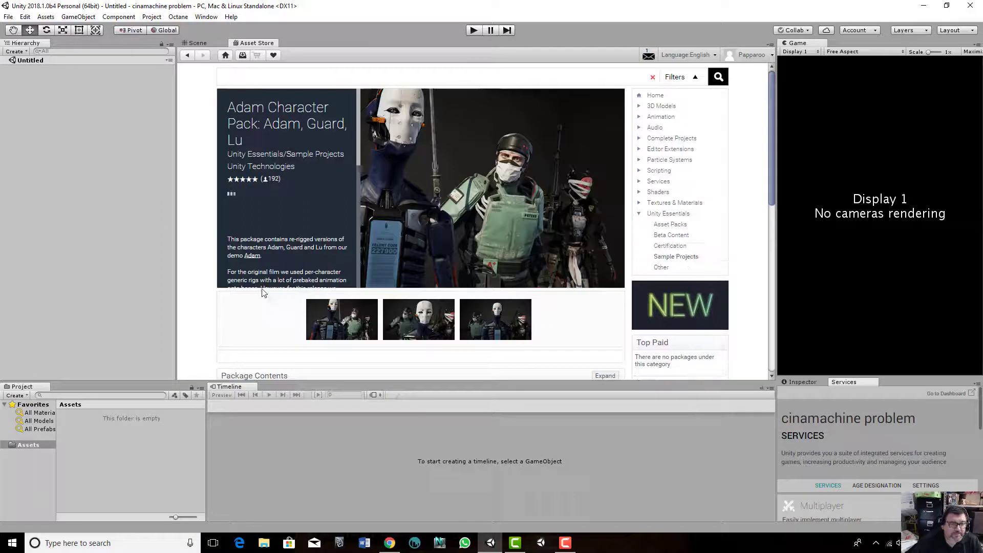
{"action": "left_click", "coordinate": [259, 220]}
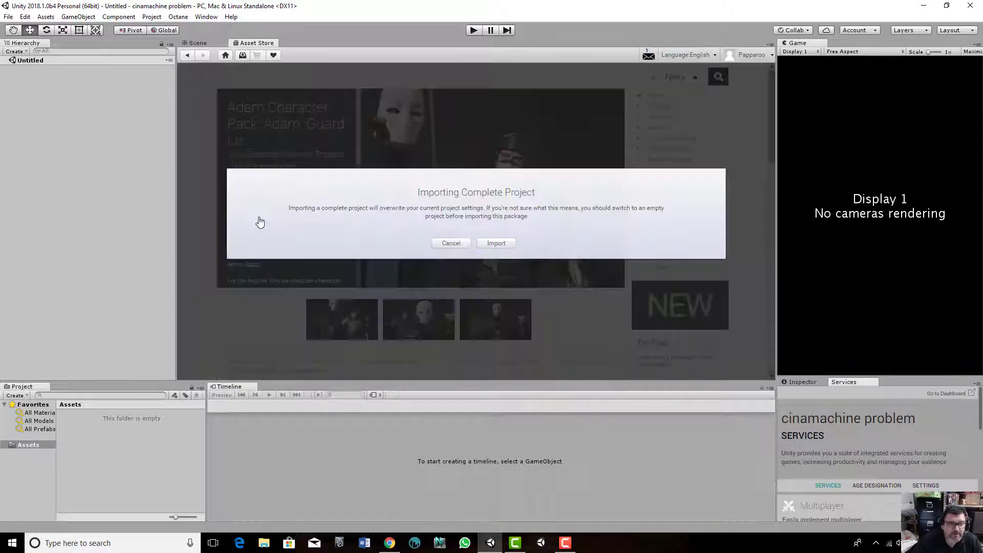
{"action": "left_click", "coordinate": [495, 242]}
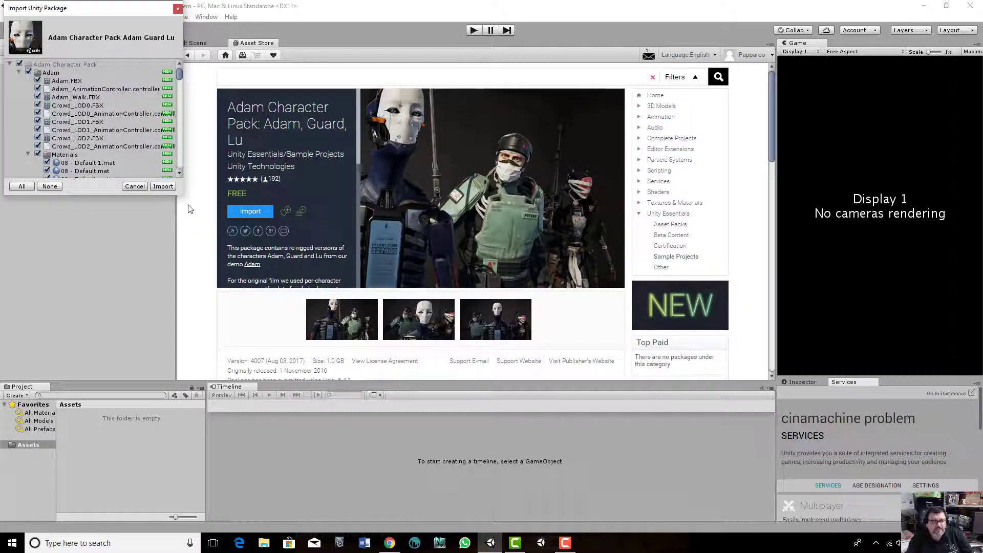
{"action": "left_click", "coordinate": [165, 186]}
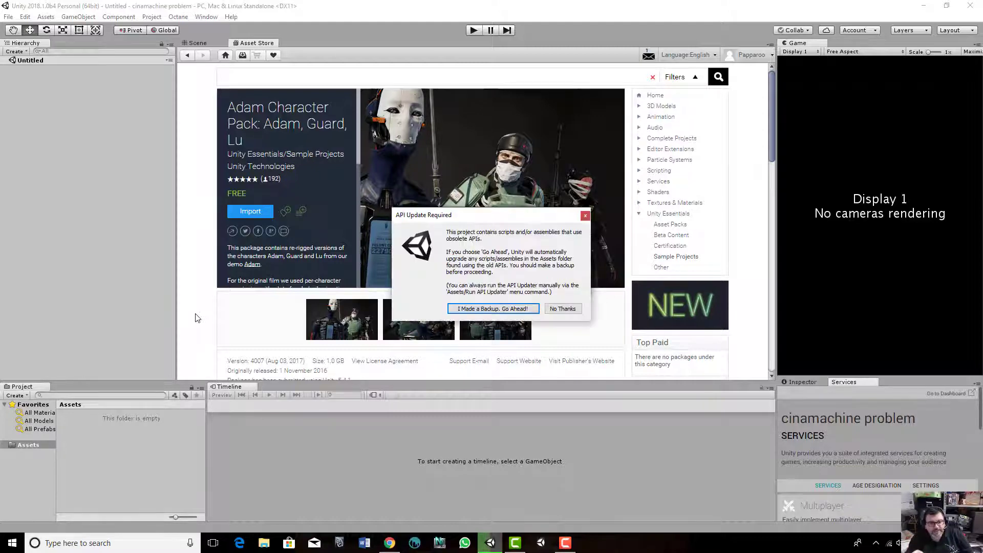
{"action": "left_click", "coordinate": [528, 311]}
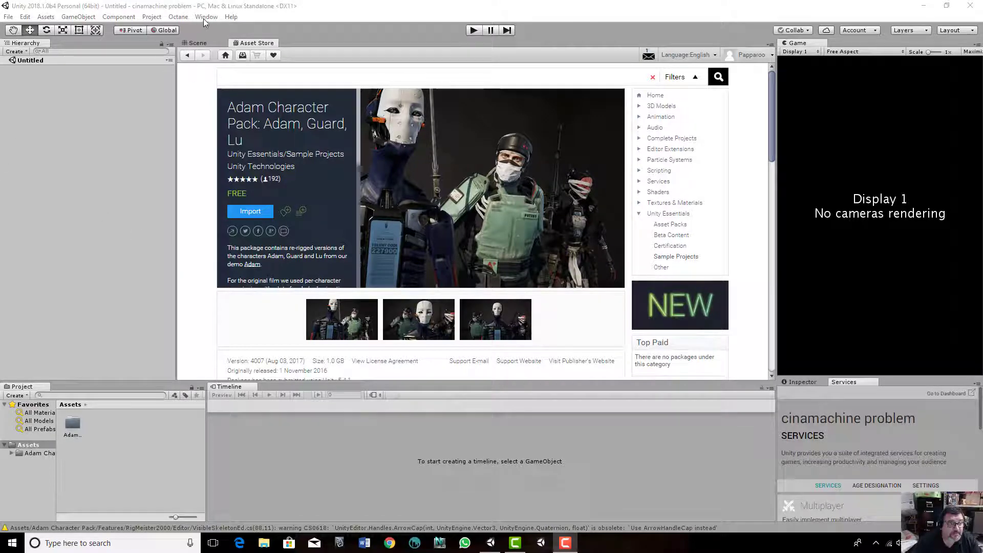
Return to the Unity Essentials listing and import the complete Cinemachine package into the project
{"action": "left_click", "coordinate": [272, 77]}
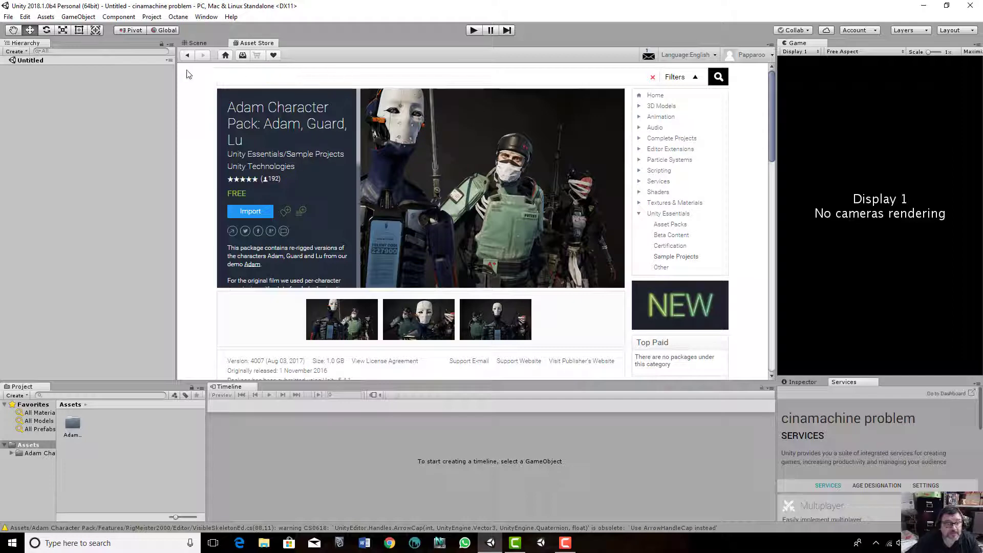
{"action": "left_click", "coordinate": [187, 56]}
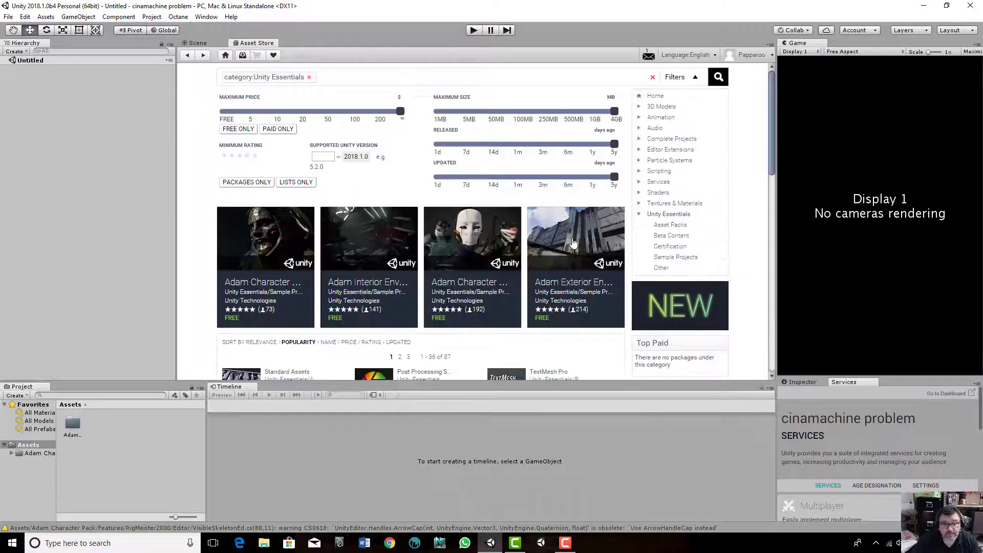
{"action": "scroll", "coordinate": [535, 196], "scroll_direction": "down", "scroll_amount": 3}
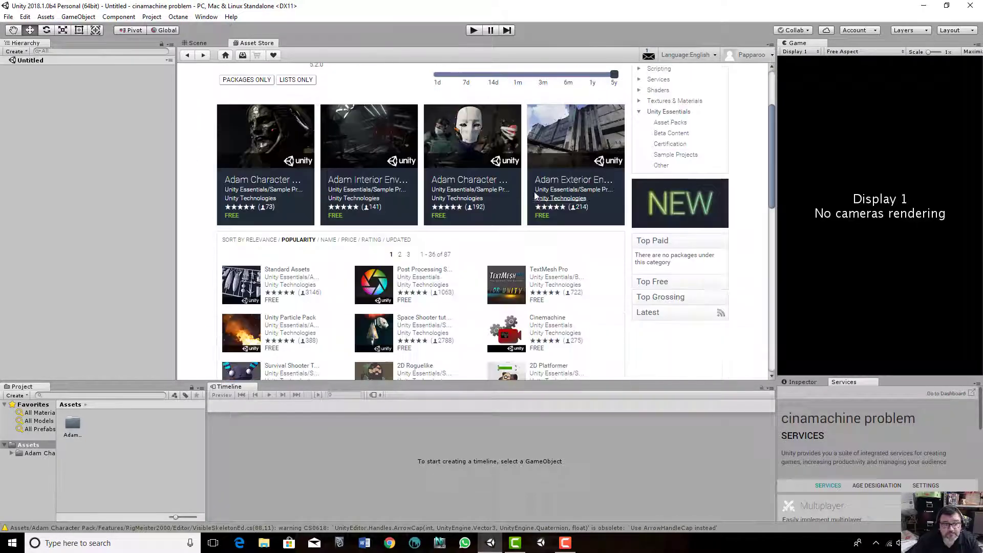
{"action": "left_click", "coordinate": [550, 318]}
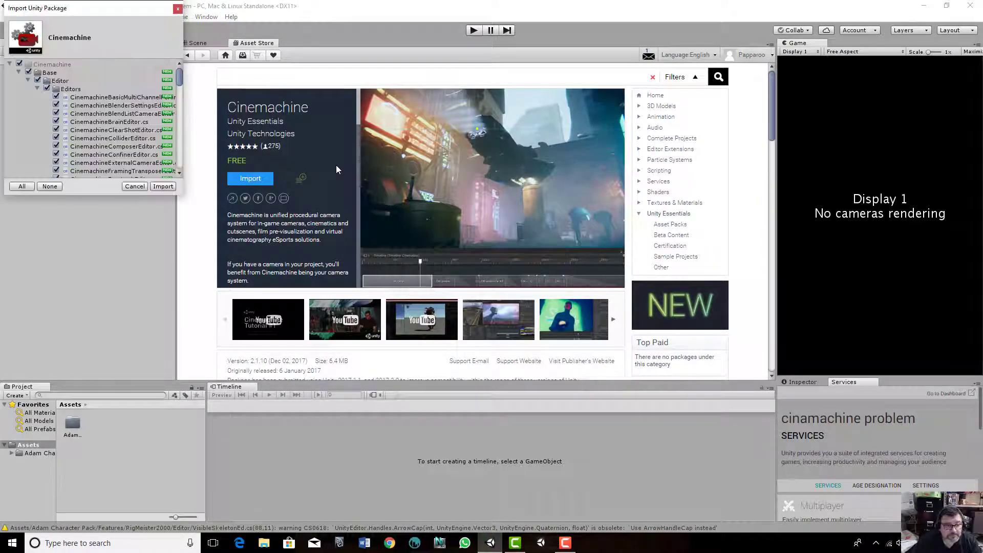
{"action": "left_click", "coordinate": [163, 186]}
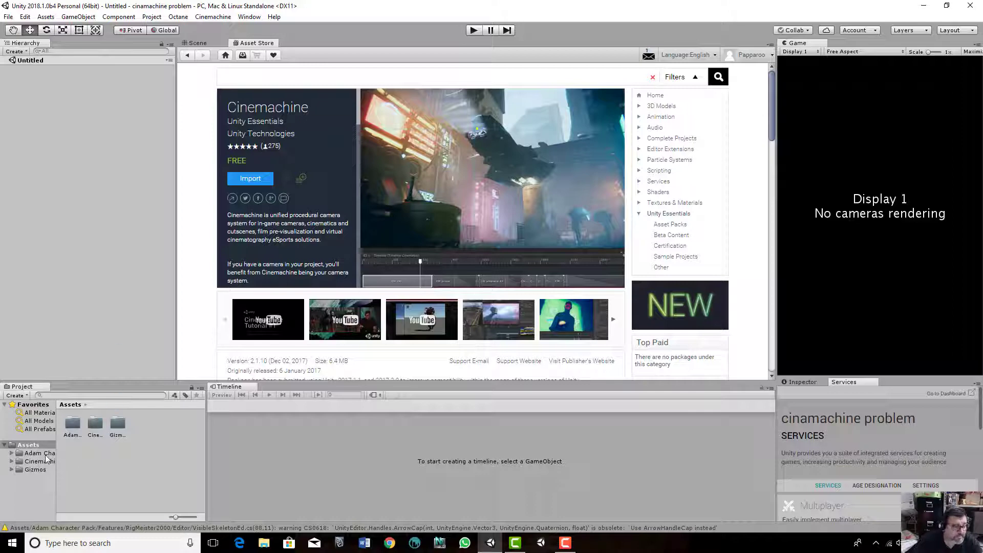
Bring the FantasyBackground folder from the desktop into the project's Assets, restoring the maximized editor window at the end
{"action": "left_click", "coordinate": [946, 5]}
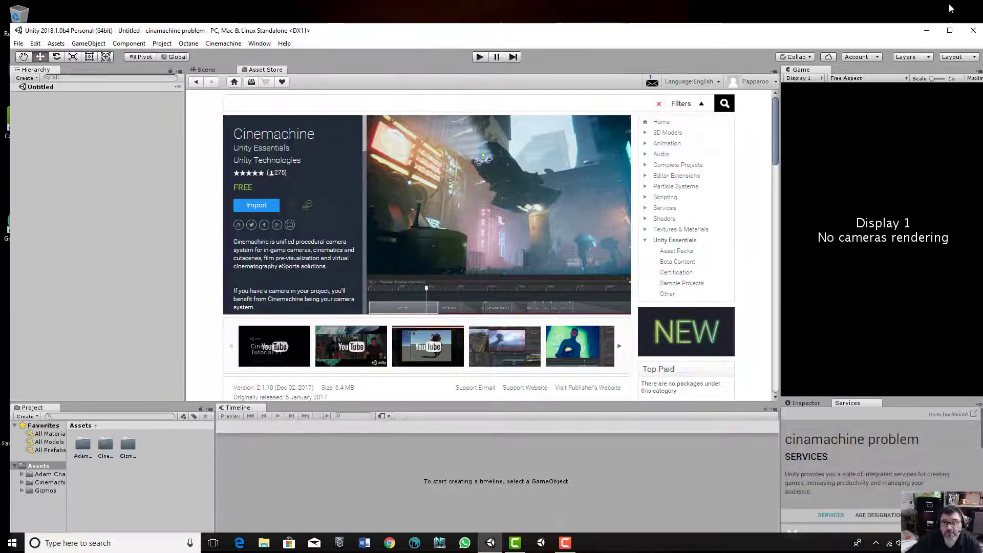
{"action": "left_click_drag", "start_coordinate": [475, 40], "coordinate": [518, 31]}
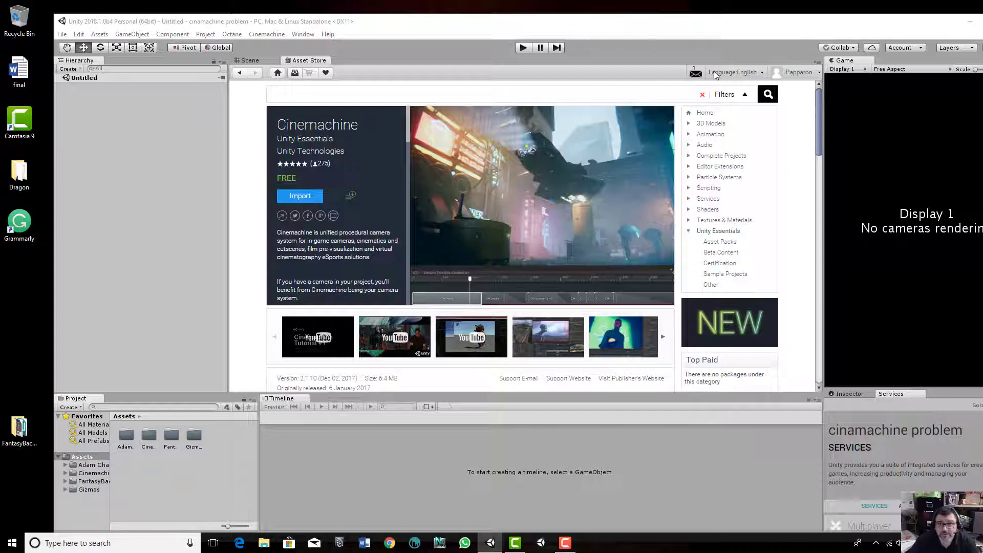
{"action": "double_click", "coordinate": [779, 26]}
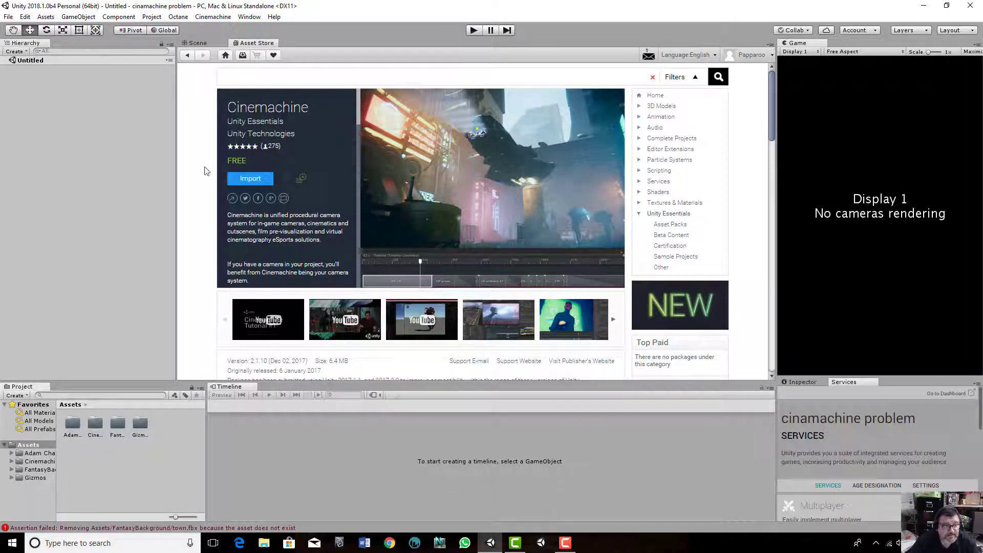
Add a camera and a directional light to the empty scene
{"action": "left_click", "coordinate": [199, 44]}
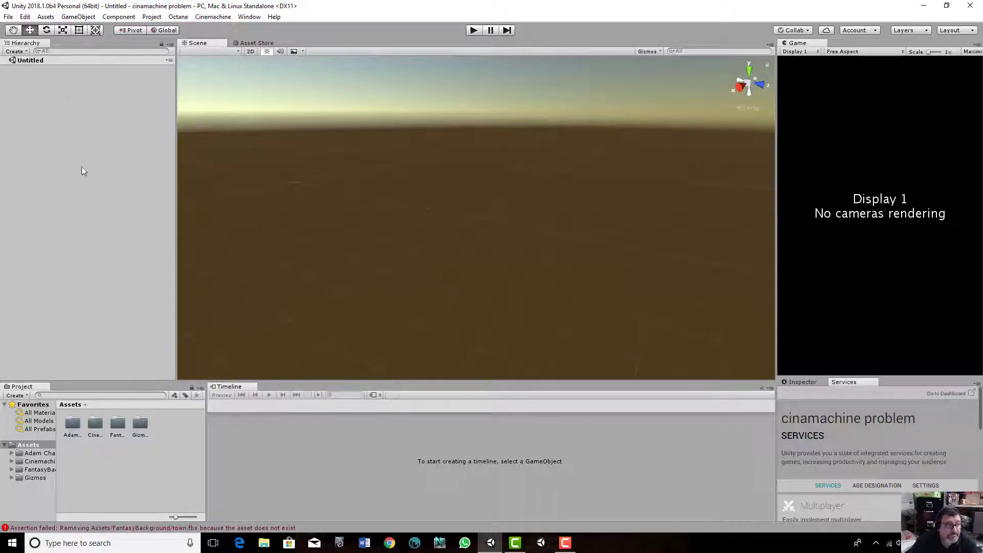
{"action": "right_click", "coordinate": [70, 102]}
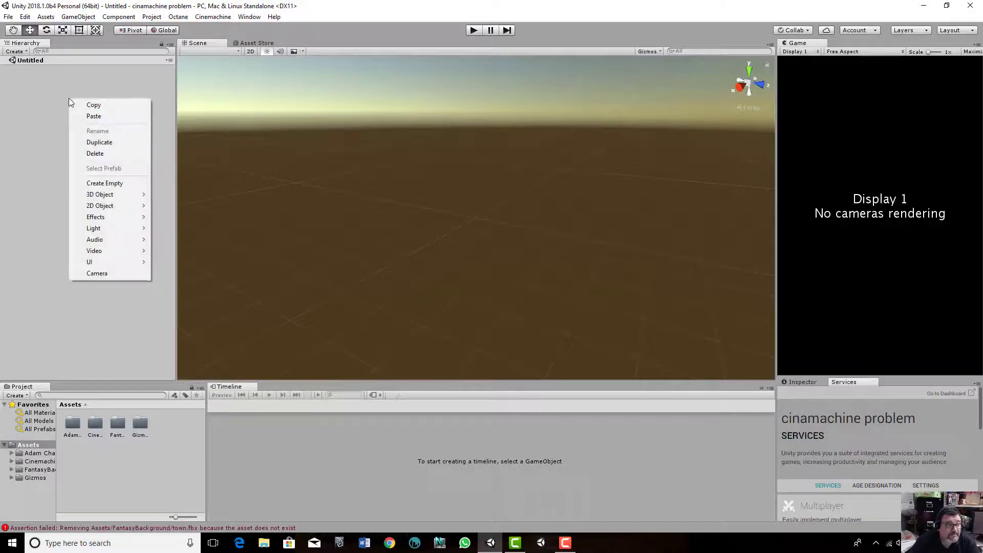
{"action": "left_click", "coordinate": [99, 273]}
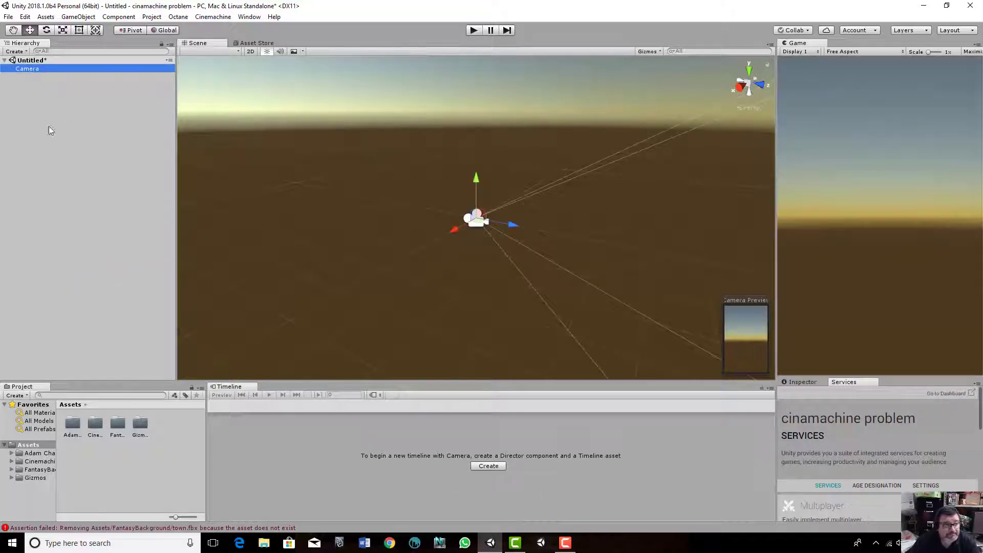
{"action": "left_click", "coordinate": [39, 95]}
{"action": "right_click", "coordinate": [46, 84]}
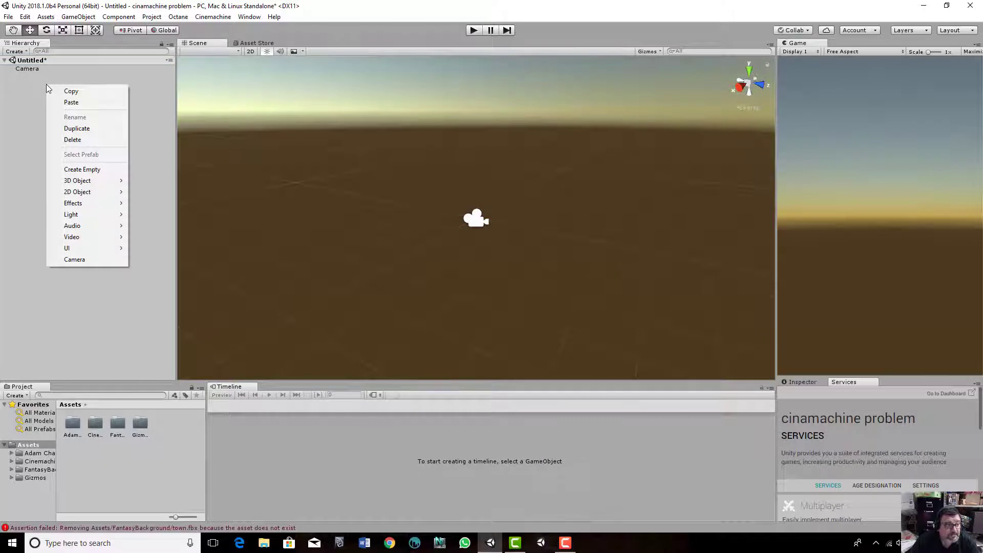
{"action": "mouse_move", "coordinate": [92, 215]}
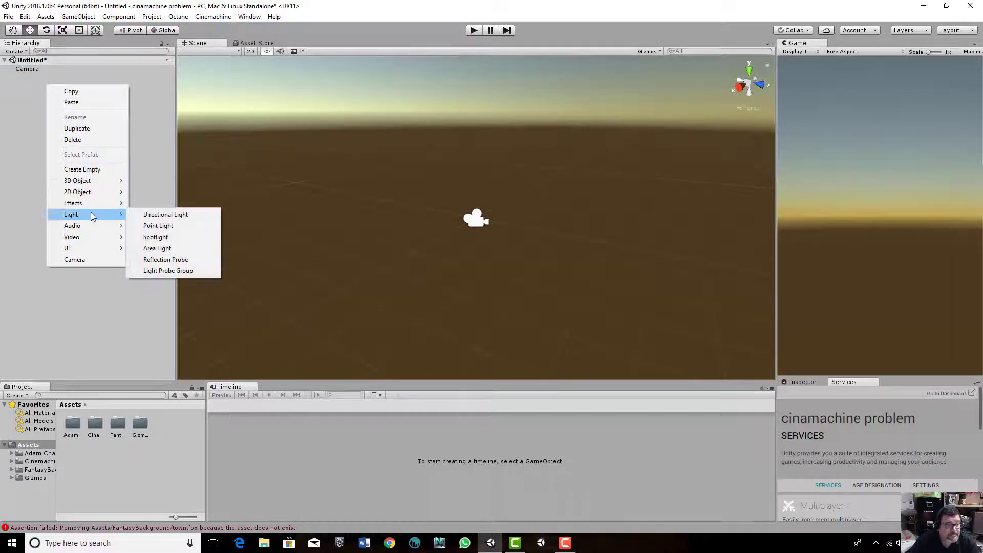
{"action": "left_click", "coordinate": [153, 214]}
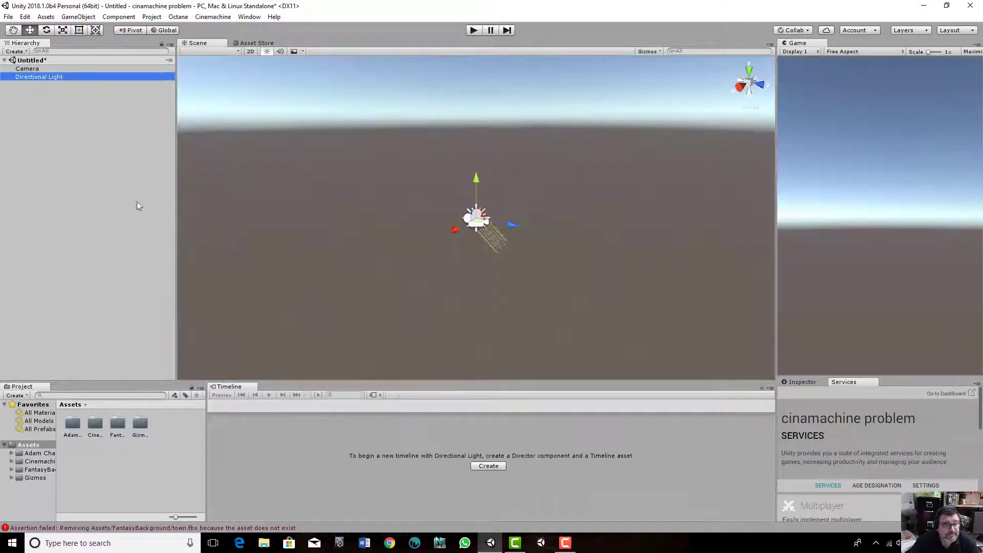
{"action": "left_click", "coordinate": [58, 176]}
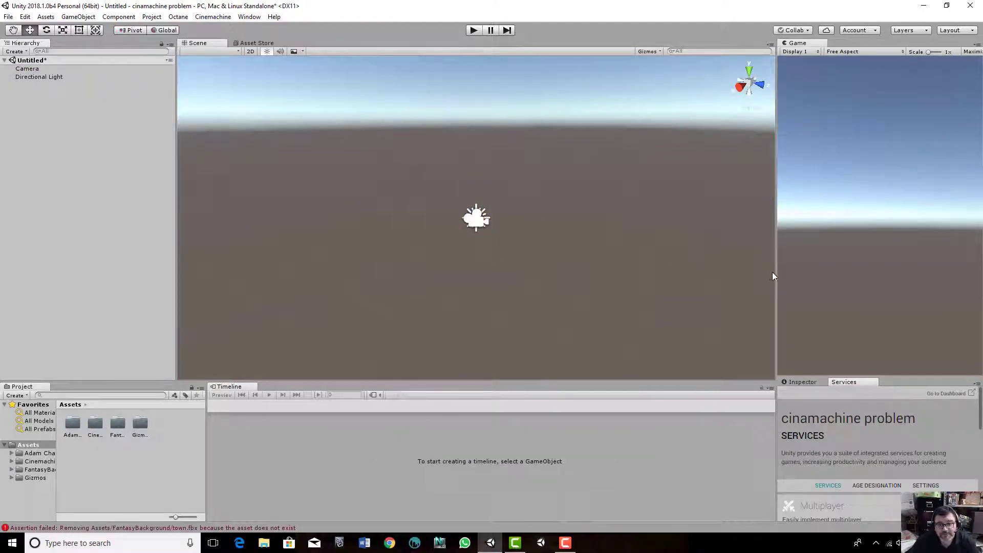
Widen the Game view and add the second Park model from the FantasyBackground folder to the scene hierarchy
{"action": "left_click_drag", "start_coordinate": [777, 272], "coordinate": [626, 270]}
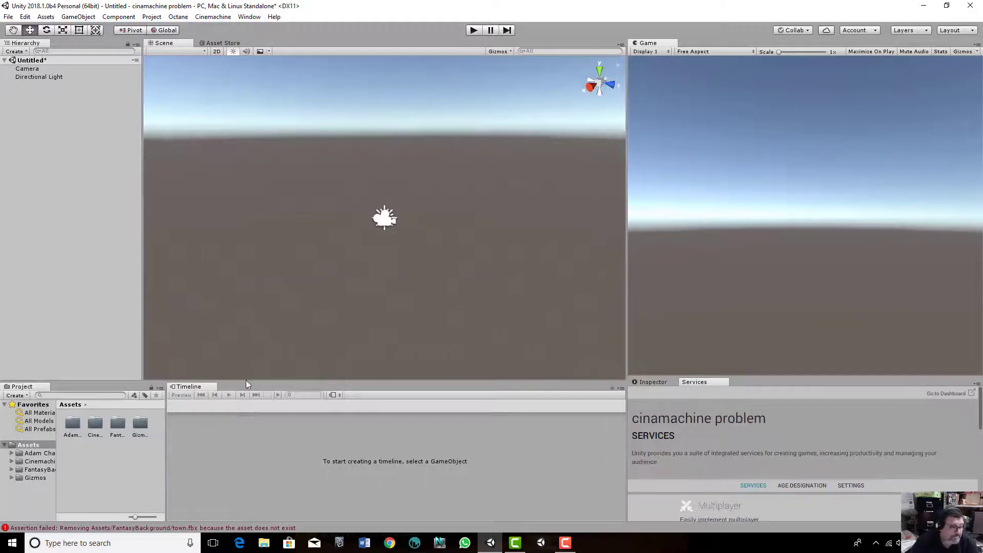
{"action": "left_click", "coordinate": [46, 471]}
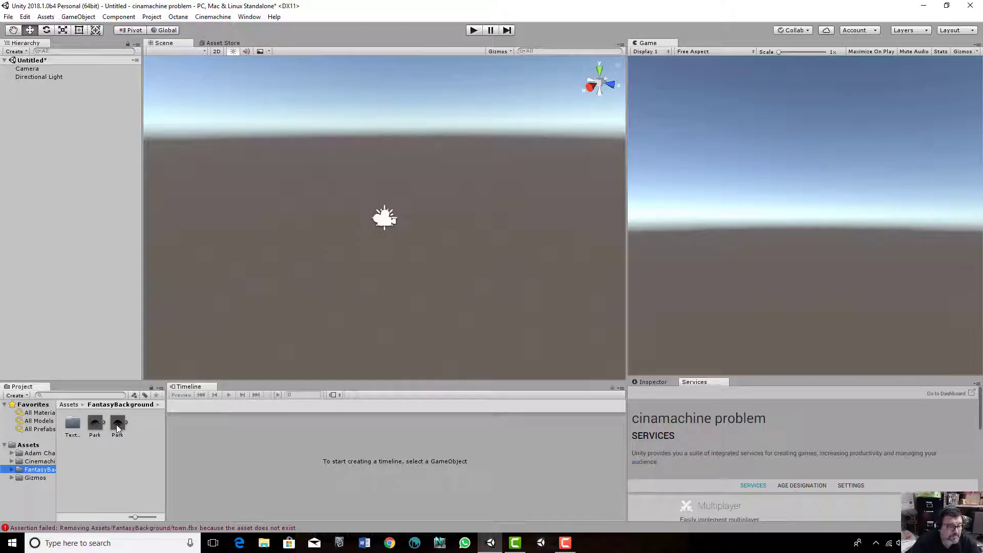
{"action": "left_click_drag", "start_coordinate": [116, 424], "coordinate": [93, 178]}
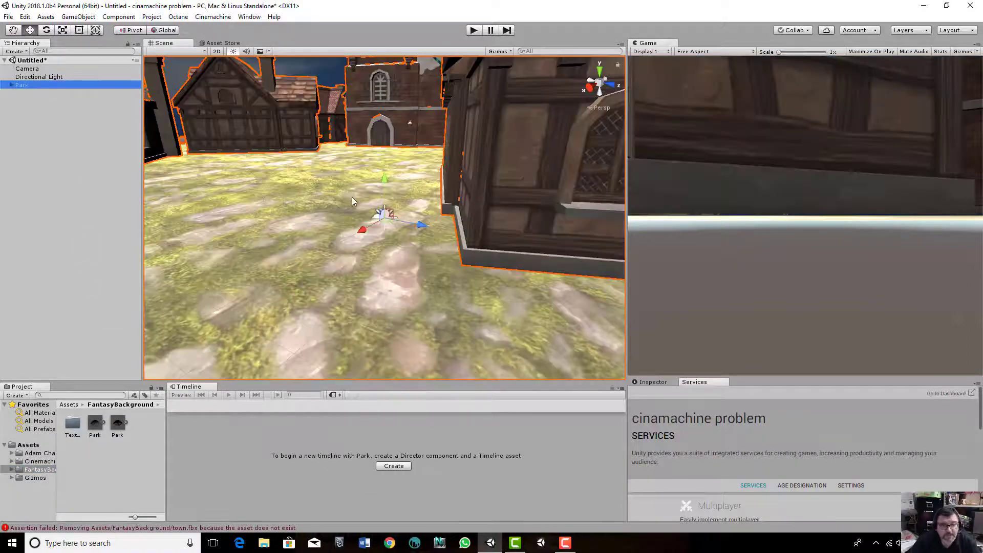
Rotate the Park model about its vertical axis so the camera faces the town buildings
{"action": "scroll", "coordinate": [352, 200], "scroll_direction": "down", "scroll_amount": 3}
{"action": "left_click_drag", "start_coordinate": [343, 186], "coordinate": [379, 240], "text": "alt"}
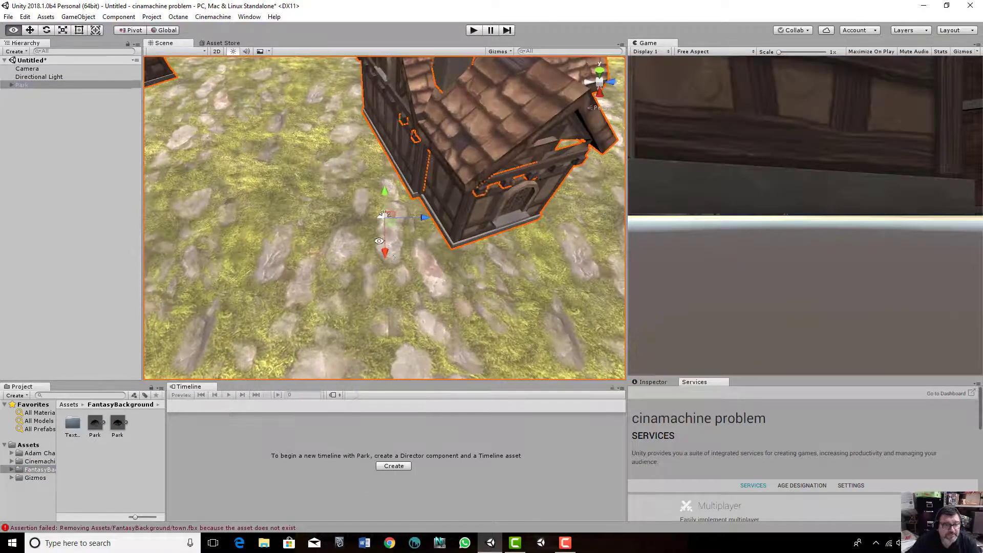
{"action": "scroll", "coordinate": [352, 167], "scroll_direction": "down", "scroll_amount": 6}
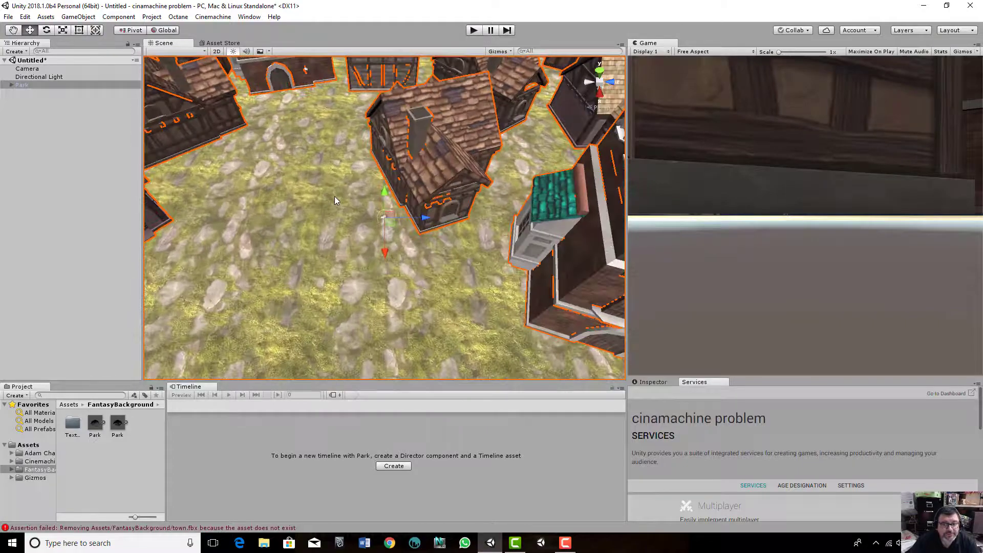
{"action": "left_click_drag", "start_coordinate": [335, 199], "coordinate": [442, 150], "text": "alt"}
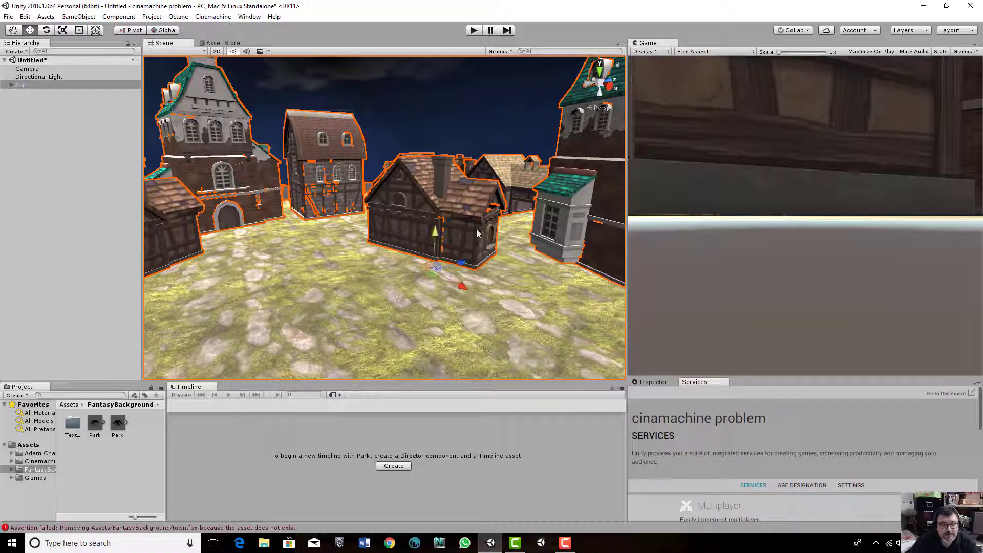
{"action": "key", "text": "e"}
{"action": "left_click_drag", "start_coordinate": [472, 283], "coordinate": [364, 306]}
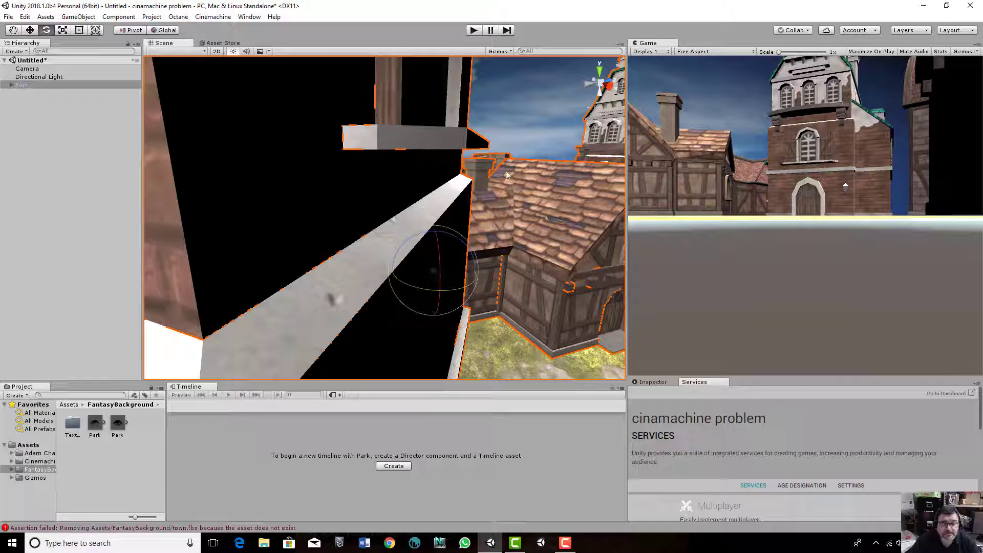
Move the whole Park model down slightly so its ground lies below the camera and shows in the Game view
{"action": "left_click", "coordinate": [554, 208]}
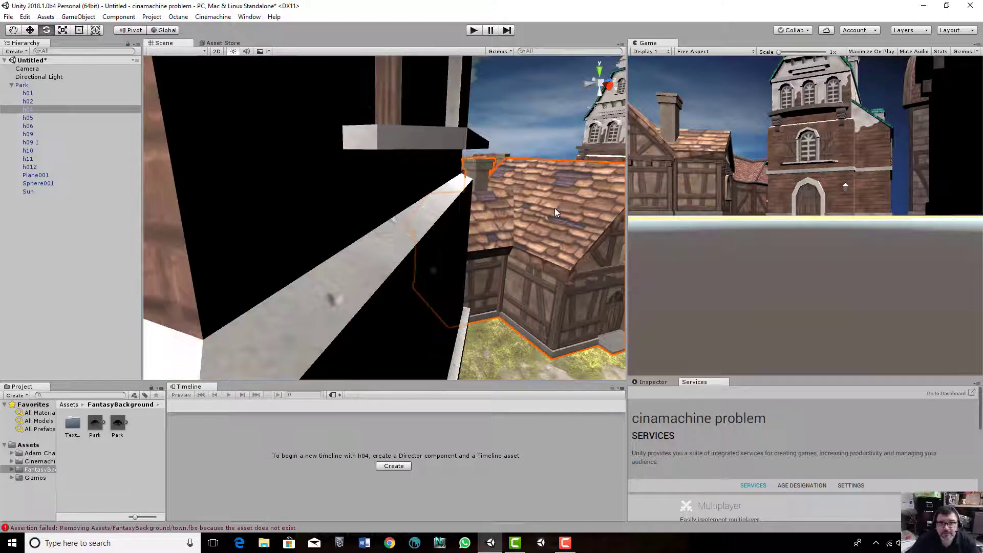
{"action": "scroll", "coordinate": [505, 192], "scroll_direction": "down", "scroll_amount": 2}
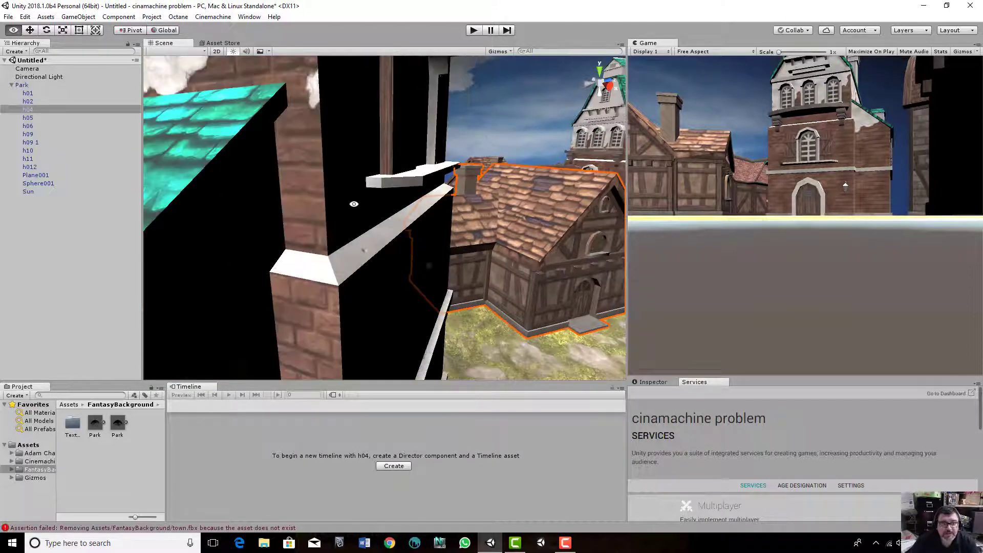
{"action": "left_click_drag", "start_coordinate": [354, 204], "coordinate": [505, 195], "text": "alt"}
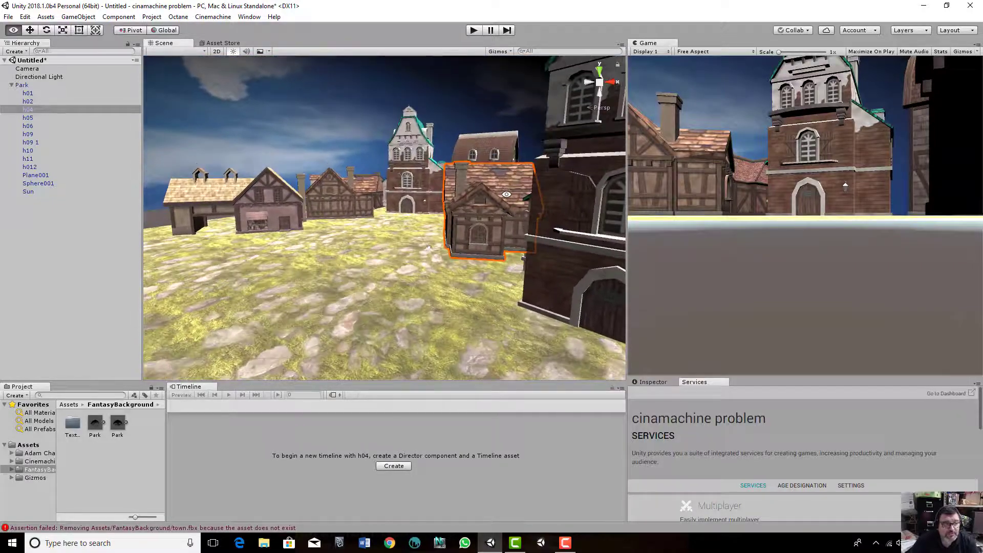
{"action": "left_click", "coordinate": [21, 86]}
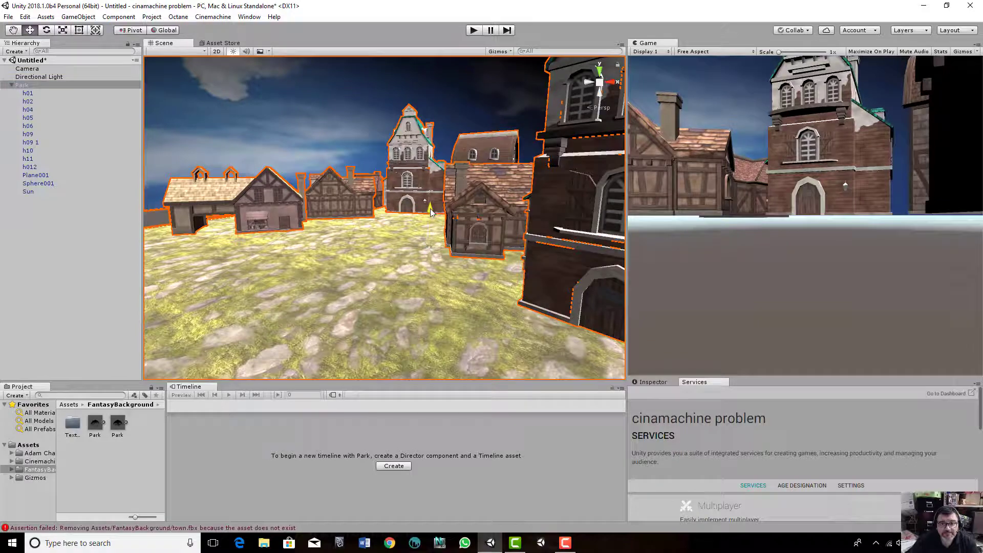
{"action": "left_click_drag", "start_coordinate": [430, 210], "coordinate": [435, 215]}
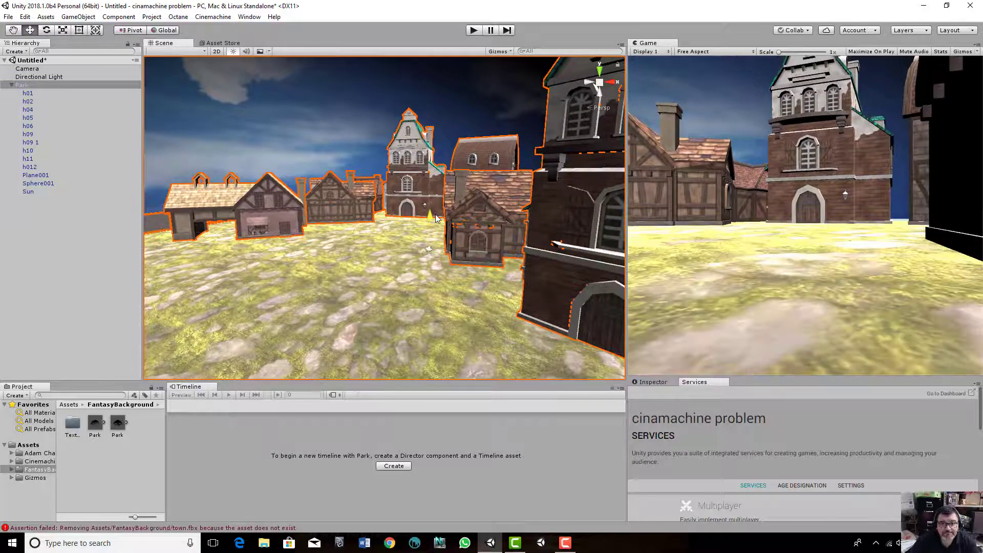
Shift the Park model slightly relative to the camera and collapse its children in the hierarchy
{"action": "left_click_drag", "start_coordinate": [363, 228], "coordinate": [449, 169], "text": "alt"}
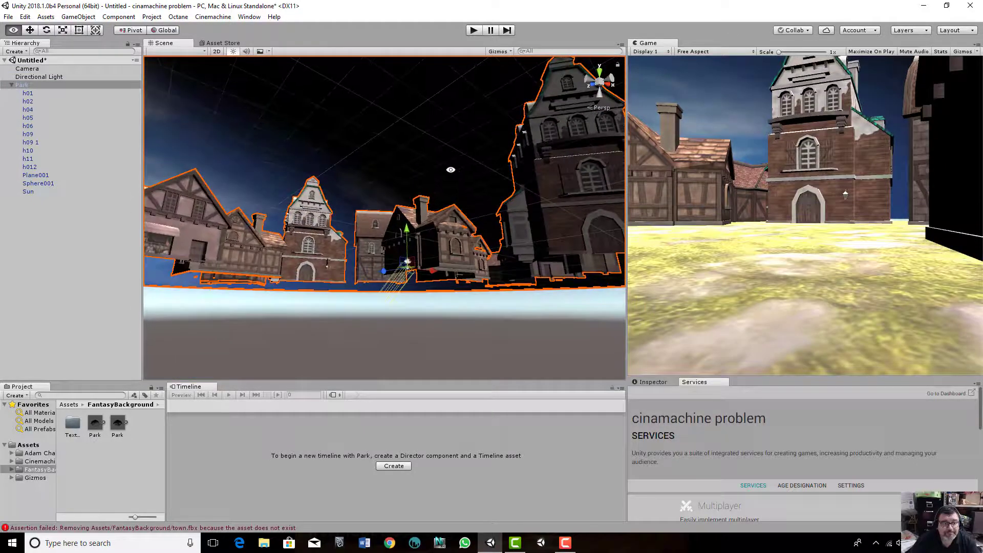
{"action": "middle_click_drag", "start_coordinate": [372, 137], "coordinate": [395, 243]}
{"action": "left_click_drag", "start_coordinate": [395, 243], "coordinate": [574, 232], "text": "alt"}
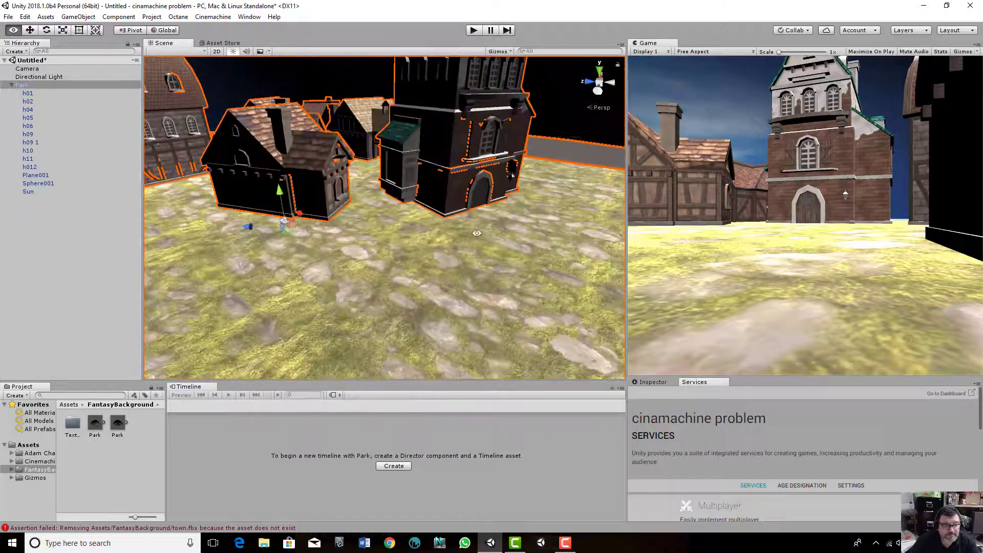
{"action": "left_click_drag", "start_coordinate": [267, 257], "coordinate": [376, 246], "text": "alt"}
{"action": "left_click", "coordinate": [358, 284]}
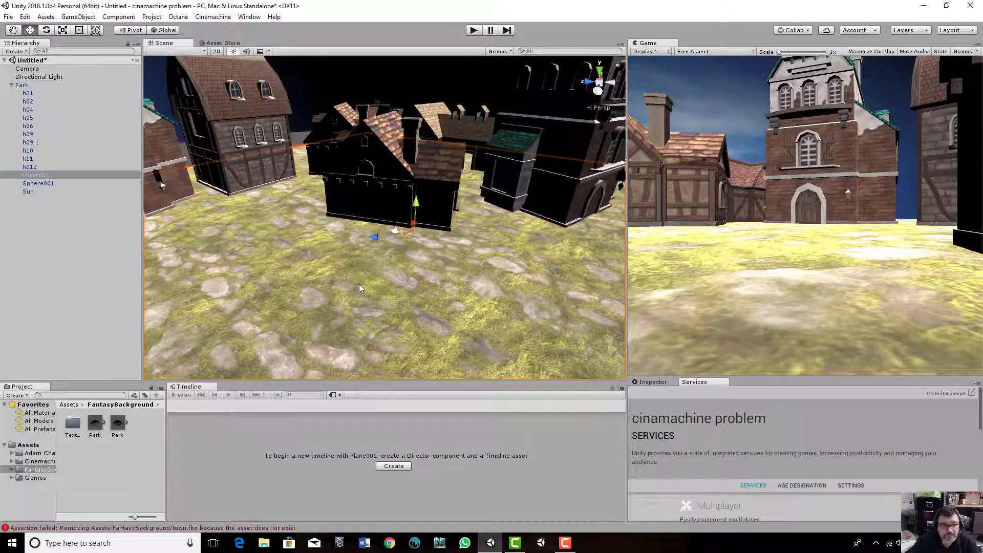
{"action": "left_click", "coordinate": [12, 85]}
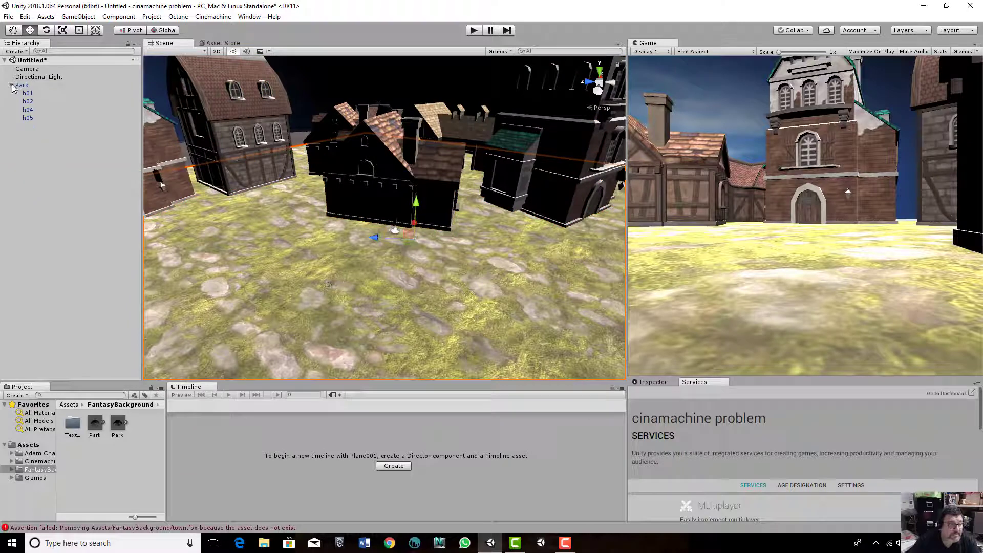
{"action": "left_click", "coordinate": [80, 69]}
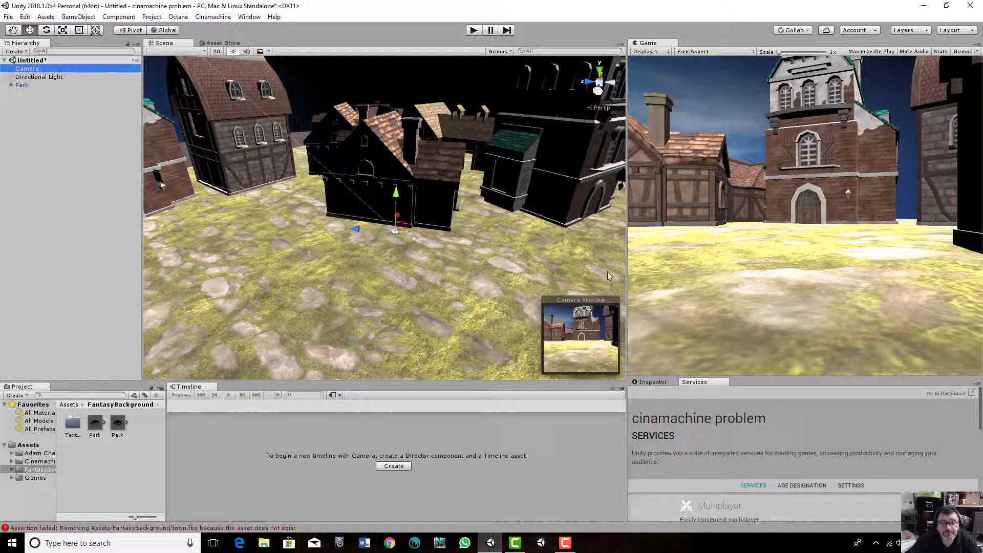
{"action": "left_click", "coordinate": [214, 18]}
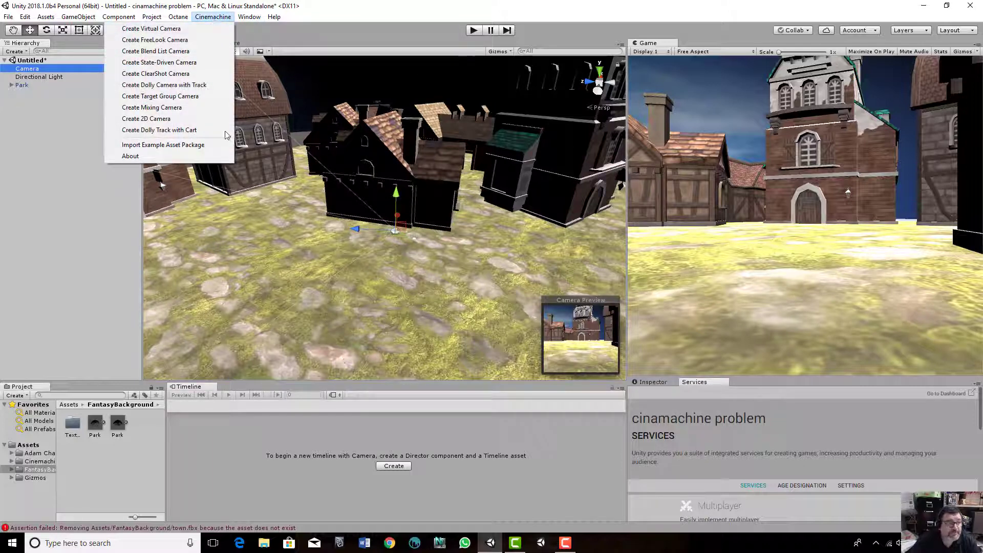
{"action": "left_click", "coordinate": [212, 210]}
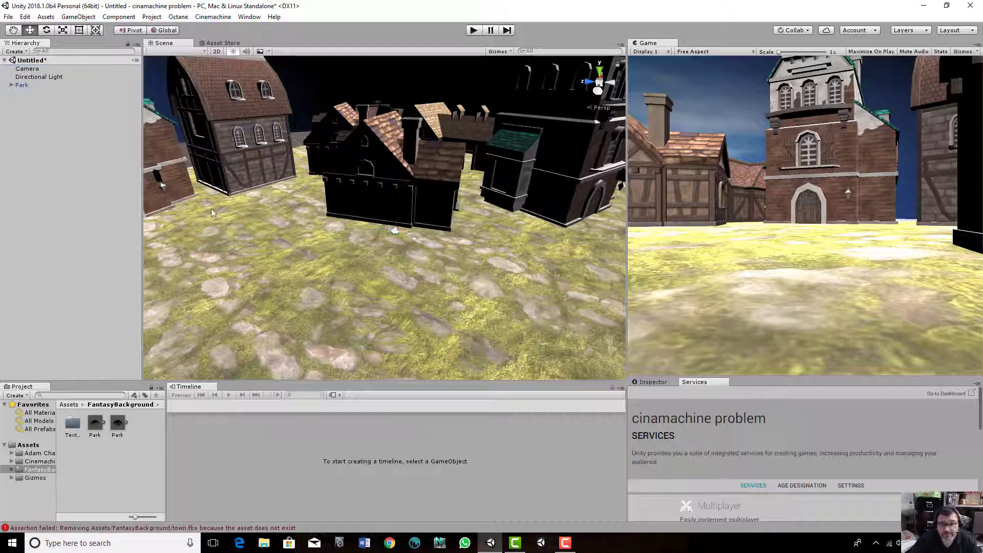
Show the Camera's components in an enlarged Inspector and lock the Inspector to the Camera
{"action": "left_click", "coordinate": [655, 381]}
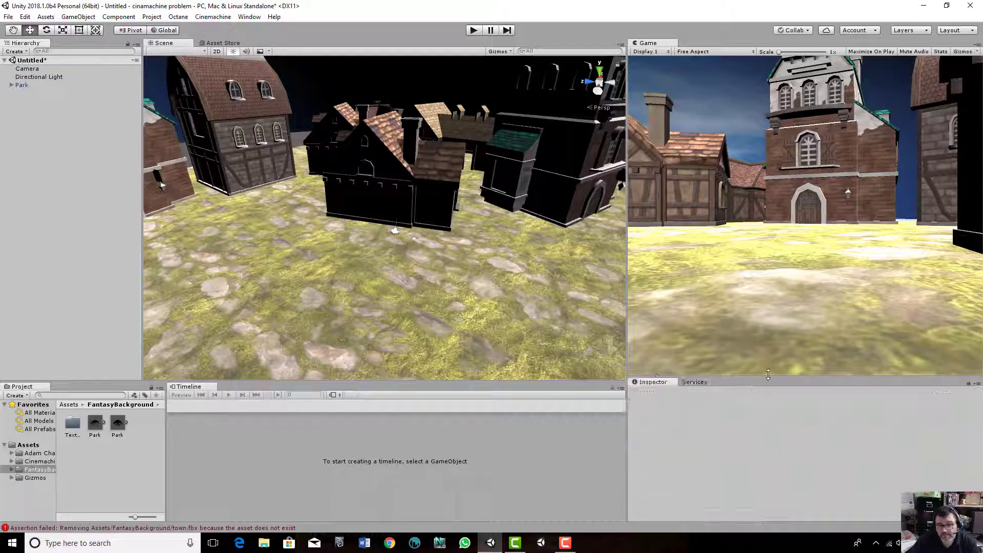
{"action": "left_click_drag", "start_coordinate": [768, 375], "coordinate": [771, 238]}
{"action": "left_click", "coordinate": [45, 70]}
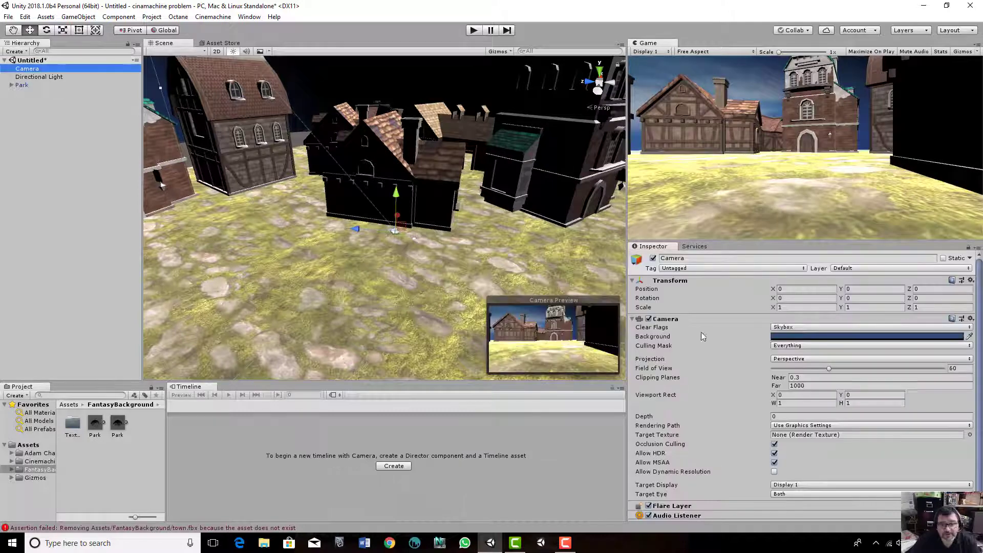
{"action": "scroll", "coordinate": [720, 356], "scroll_direction": "down", "scroll_amount": 1}
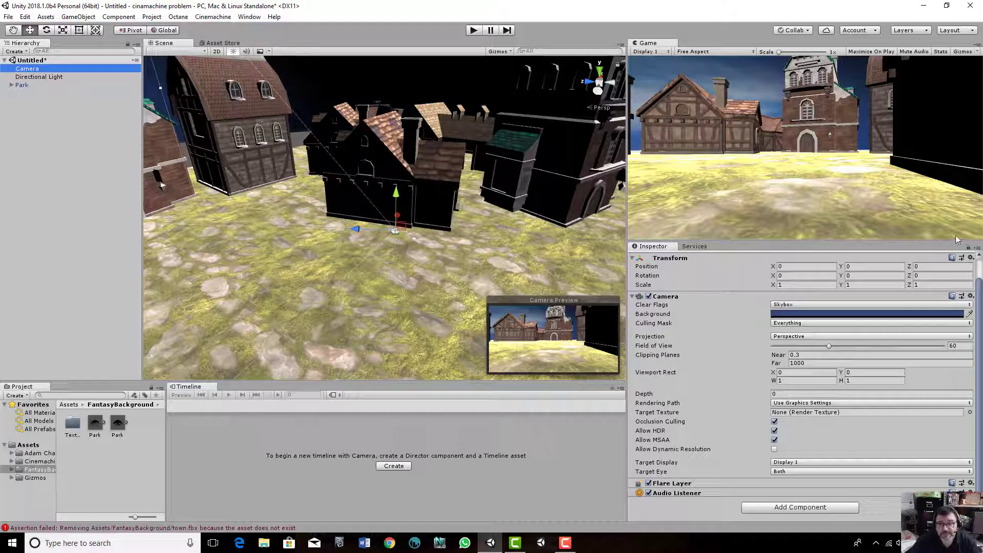
Create a Cinemachine virtual camera so the Camera gains a Cinemachine Brain, and delete CM vcam1 from the scene
{"action": "left_click", "coordinate": [215, 17]}
{"action": "left_click", "coordinate": [200, 28]}
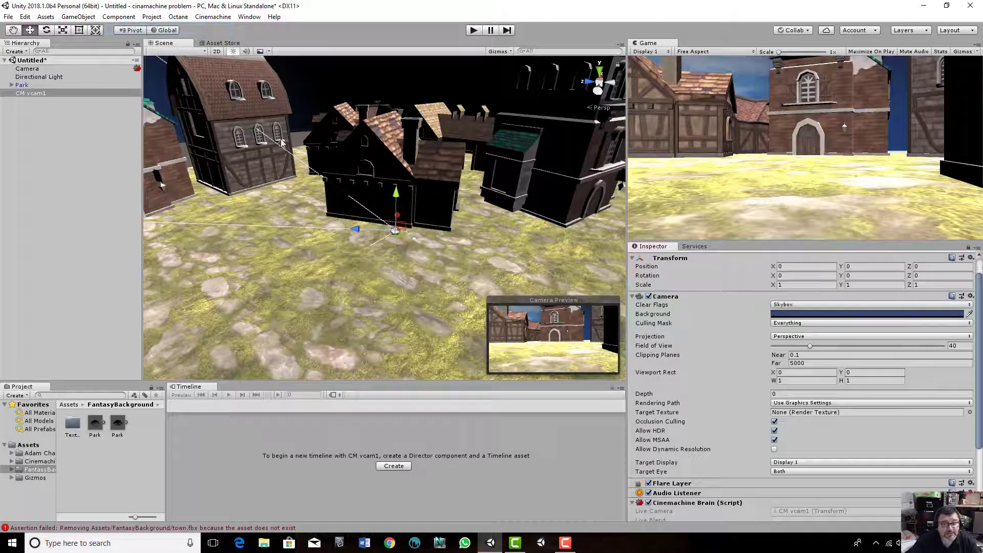
{"action": "scroll", "coordinate": [741, 429], "scroll_direction": "down", "scroll_amount": 5}
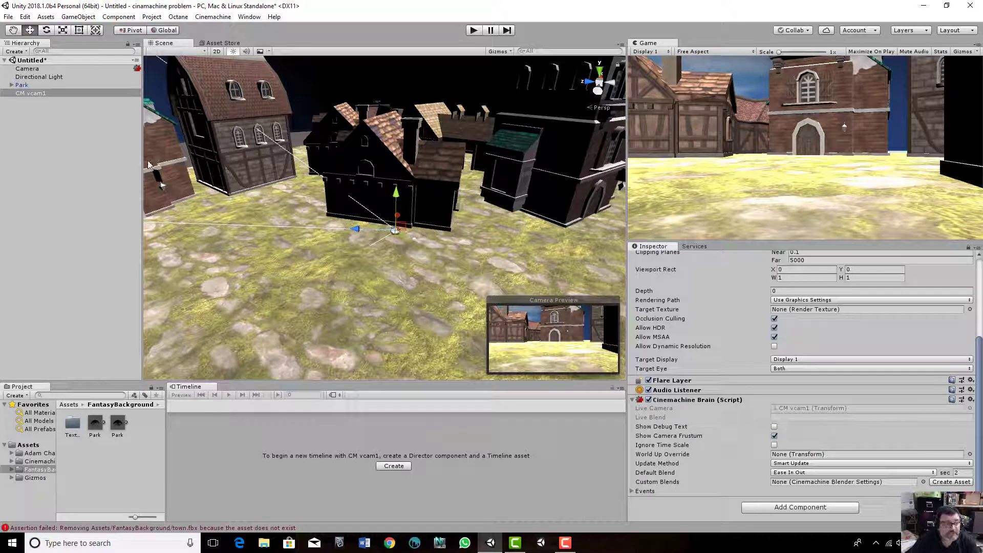
{"action": "right_click", "coordinate": [52, 97]}
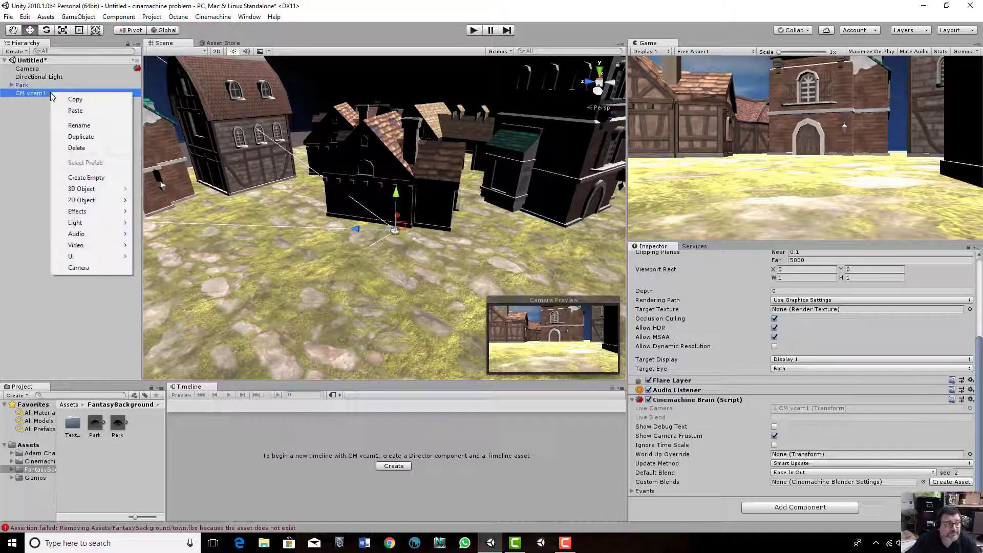
{"action": "left_click", "coordinate": [77, 148]}
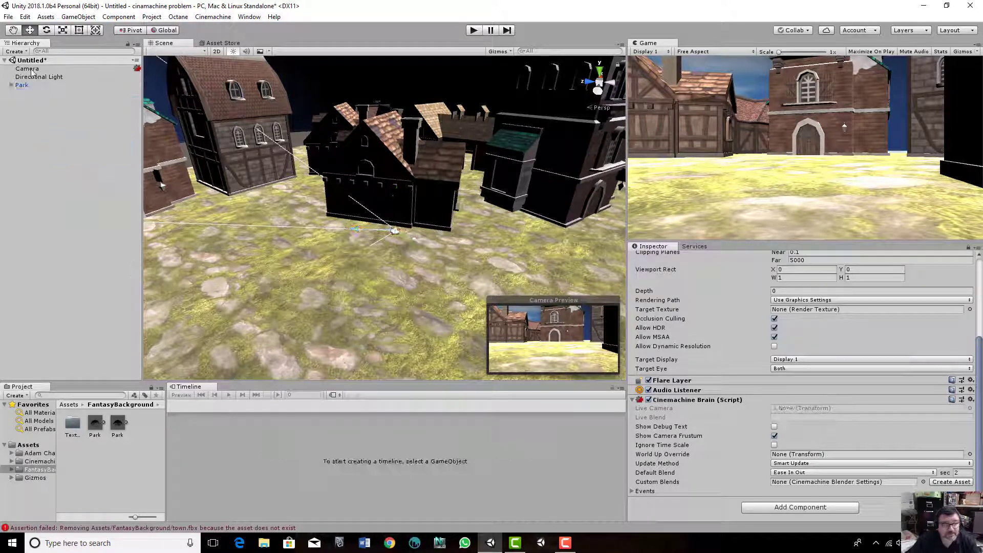
Unlock the Inspector with the Camera selected and shrink it to enlarge the Game view again
{"action": "left_click", "coordinate": [31, 69]}
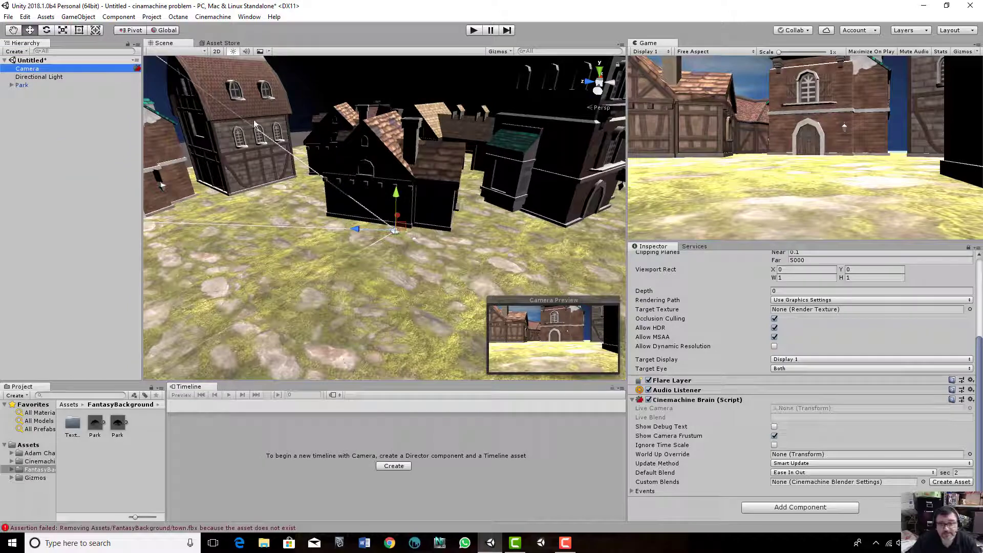
{"action": "left_click", "coordinate": [968, 247]}
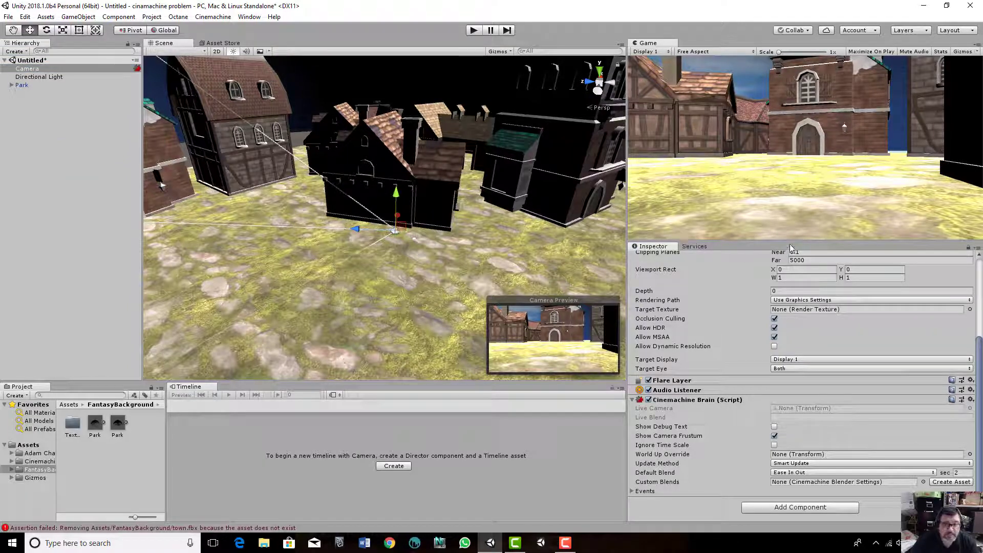
{"action": "left_click_drag", "start_coordinate": [794, 243], "coordinate": [817, 380]}
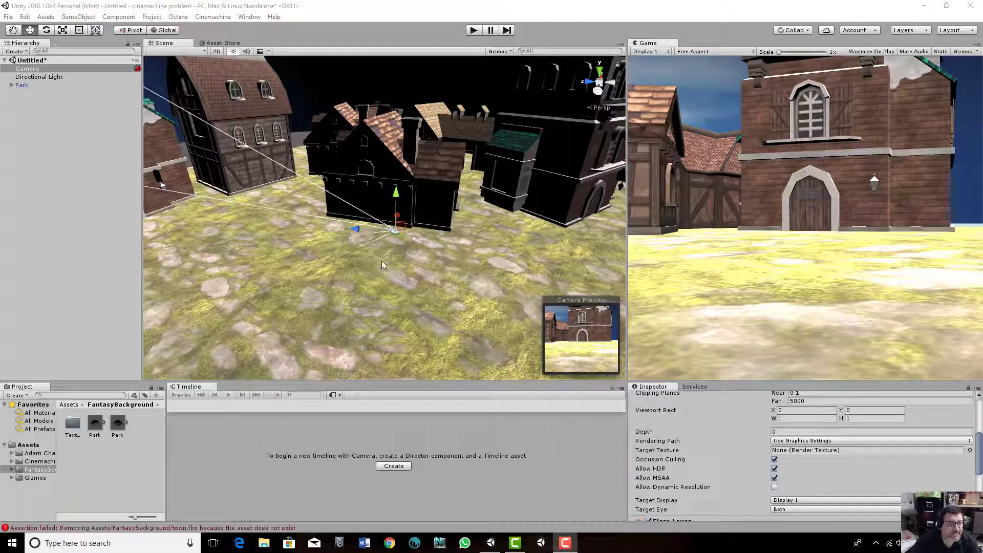
Create an empty game object at the root of the scene and name it Timeline
{"action": "left_click", "coordinate": [36, 110]}
{"action": "right_click", "coordinate": [36, 108]}
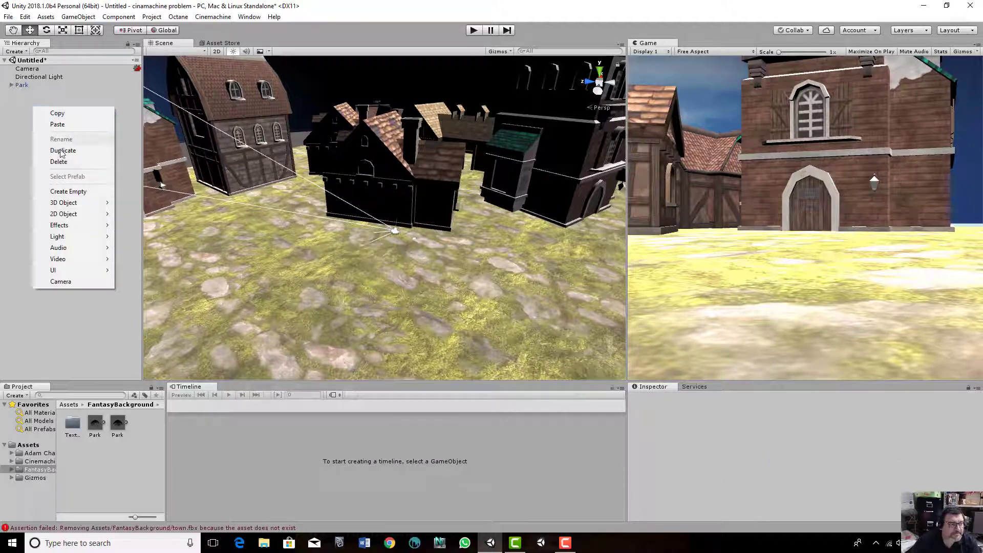
{"action": "left_click", "coordinate": [66, 191]}
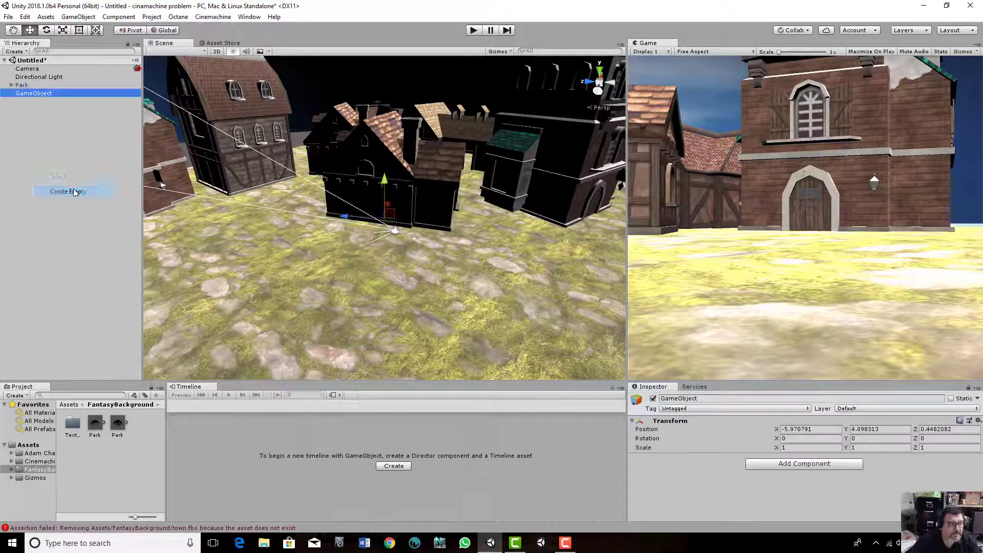
{"action": "right_click", "coordinate": [57, 94]}
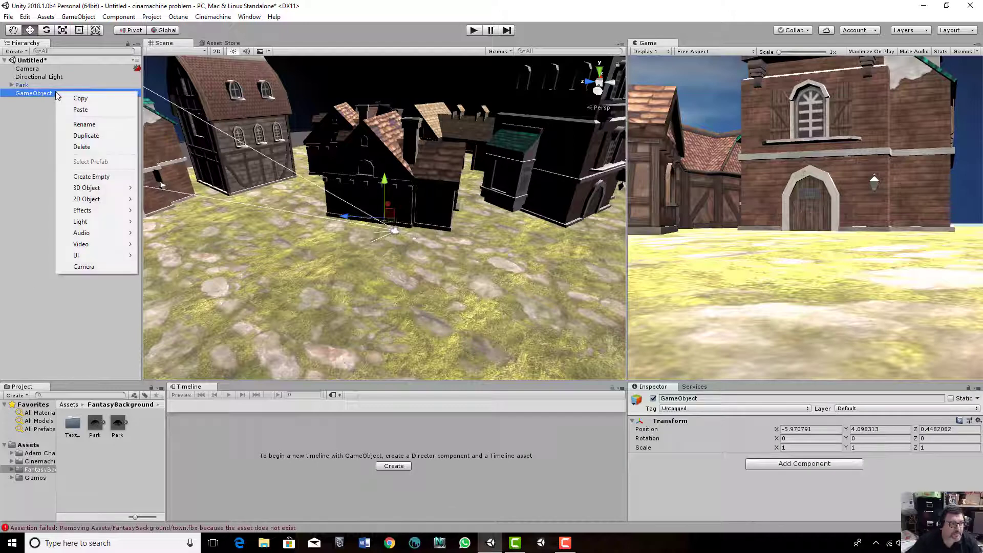
{"action": "left_click", "coordinate": [101, 125]}
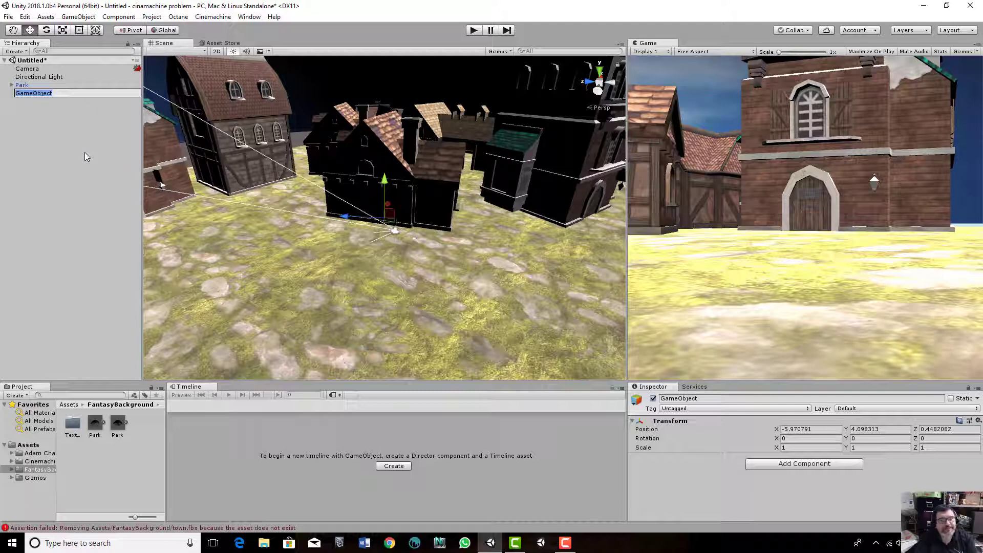
{"action": "type", "text": "Timeline"}
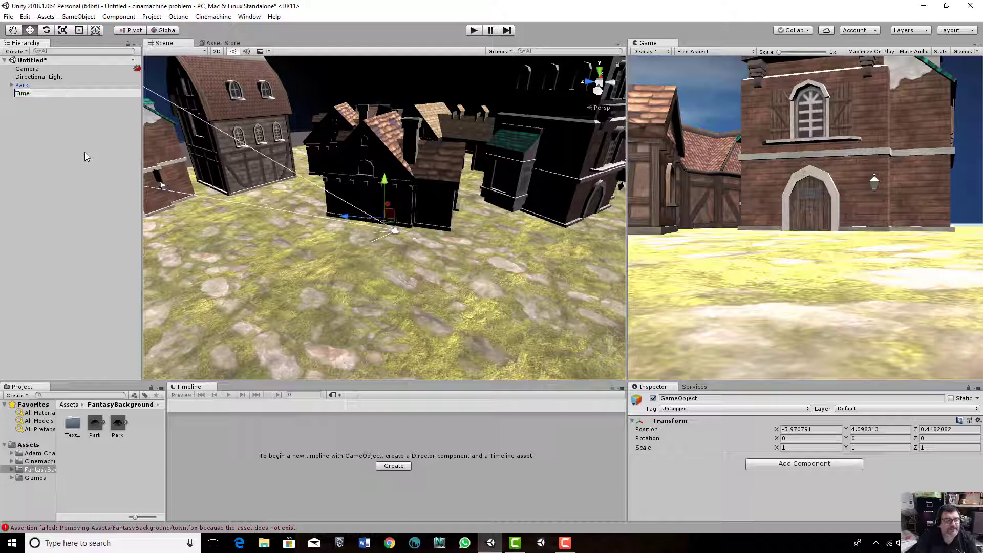
{"action": "key", "text": "Return"}
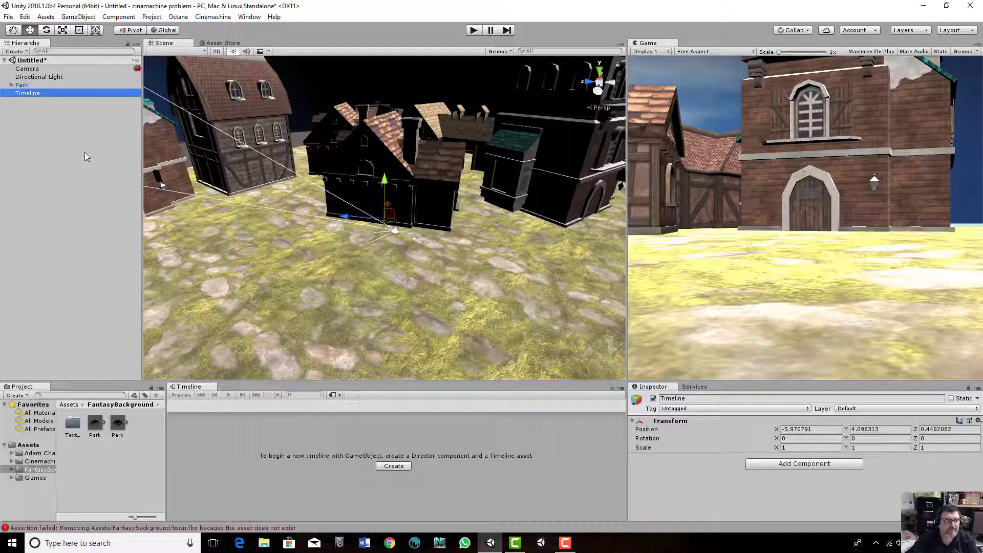
Create a Director component and timeline asset for the Timeline object, saving it as TimelineTimeline in the FantasyBackground folder
{"action": "left_click", "coordinate": [48, 69]}
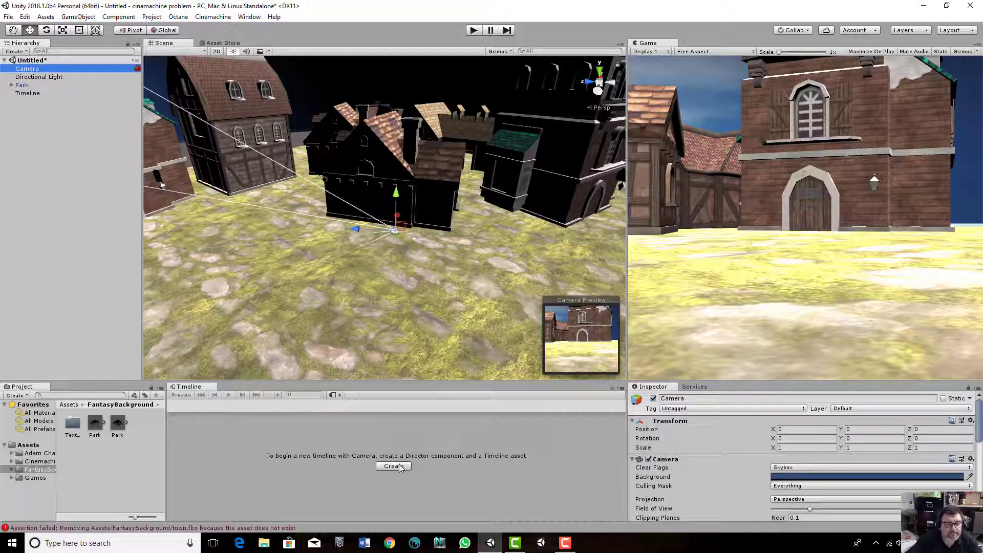
{"action": "left_click", "coordinate": [36, 94]}
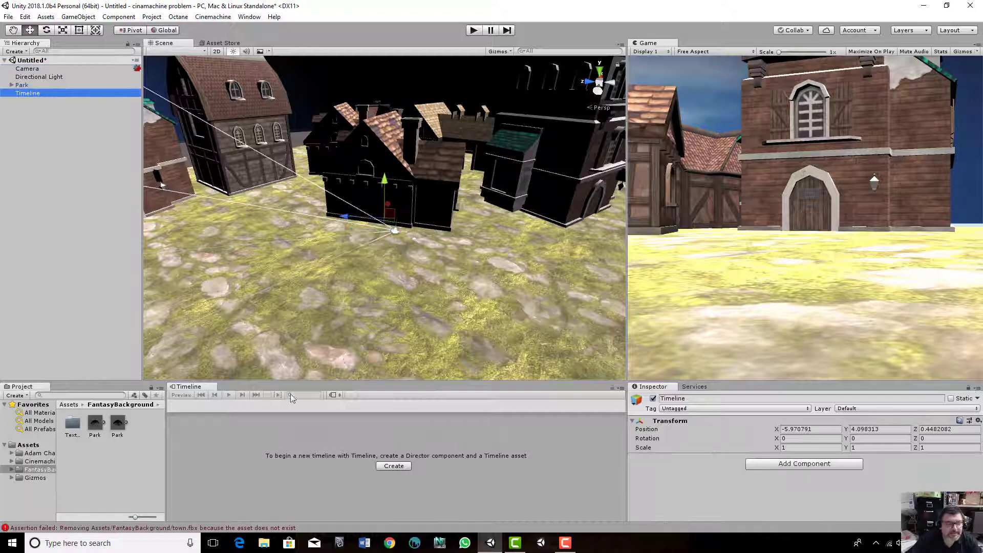
{"action": "left_click", "coordinate": [406, 461]}
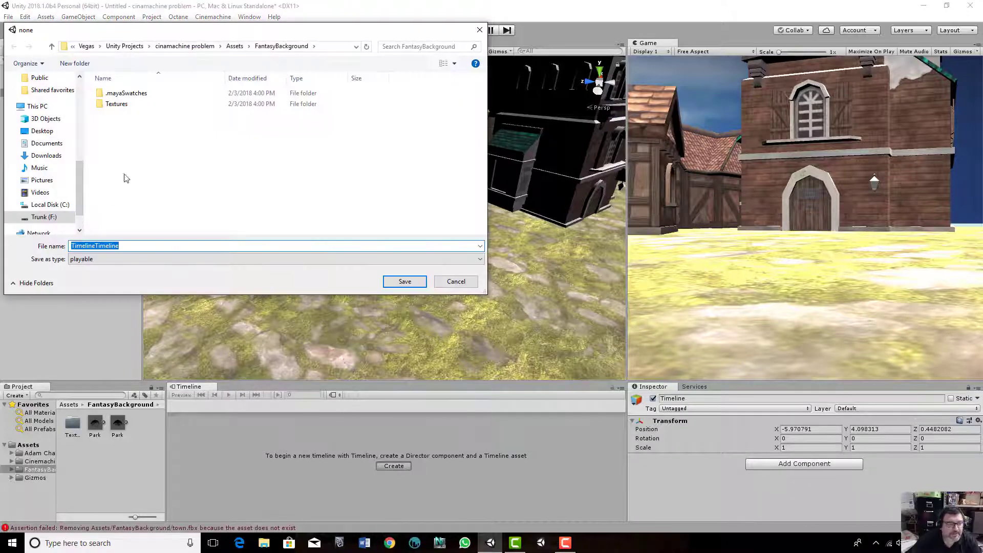
{"action": "left_click", "coordinate": [404, 283]}
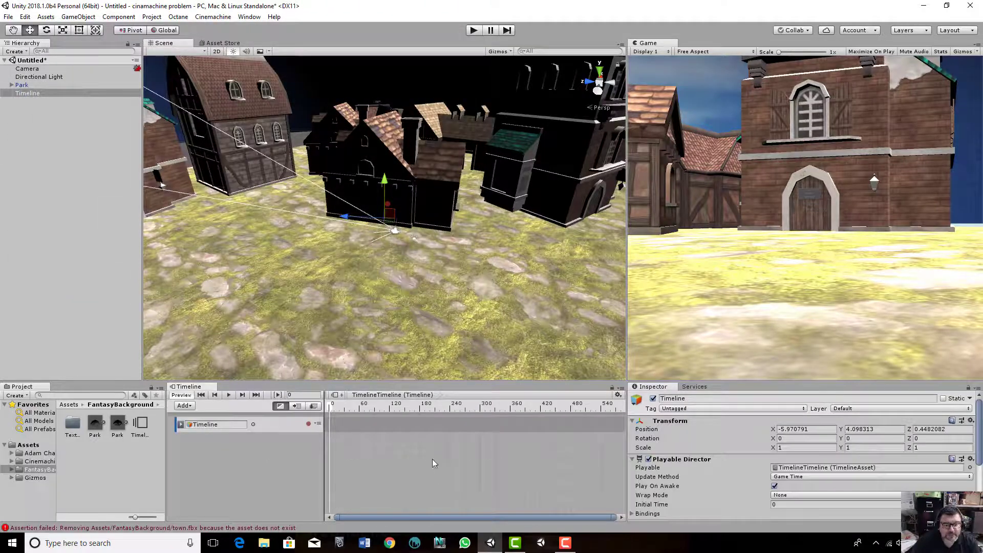
Switch the selection from the Camera back to the Timeline object and lock the Inspector on it
{"action": "left_click", "coordinate": [57, 70]}
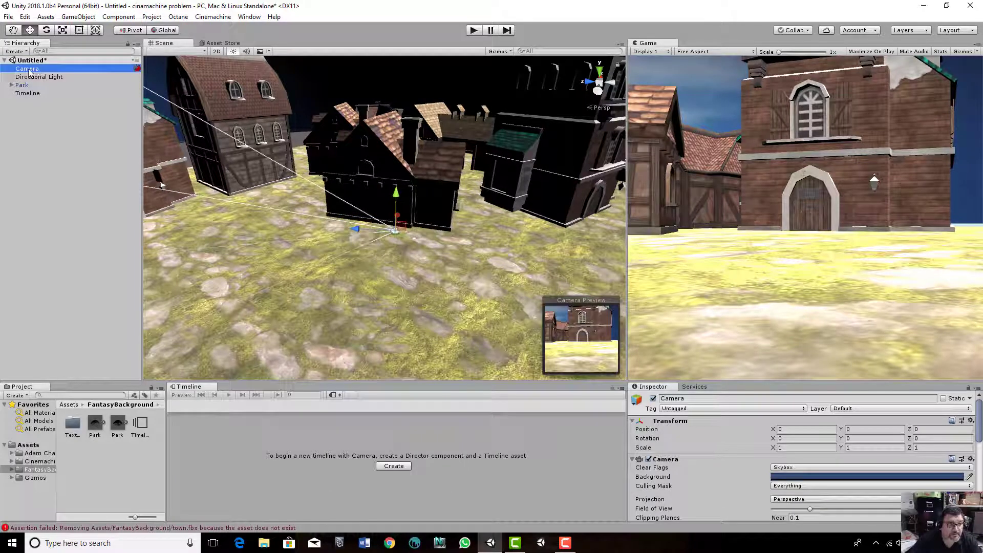
{"action": "left_click", "coordinate": [28, 93]}
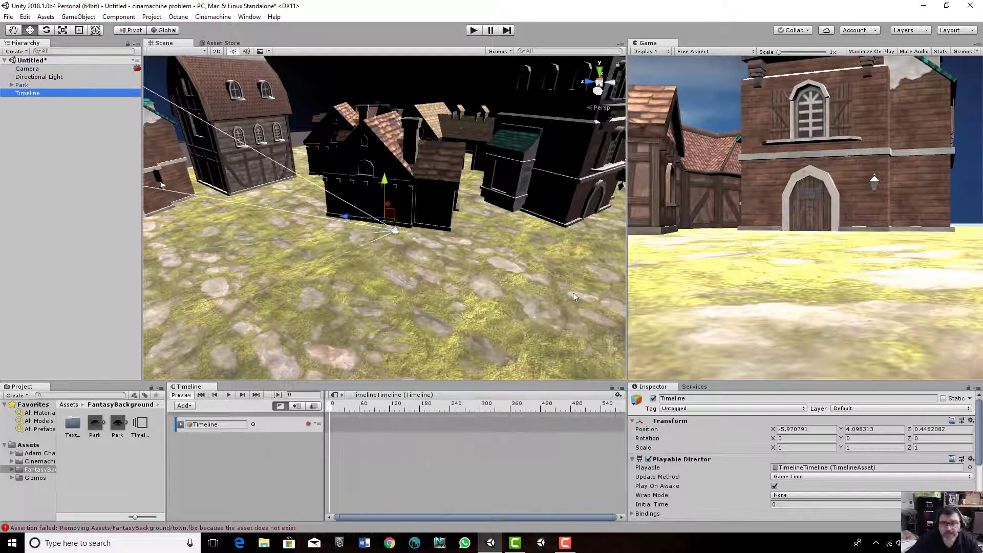
{"action": "left_click", "coordinate": [970, 392]}
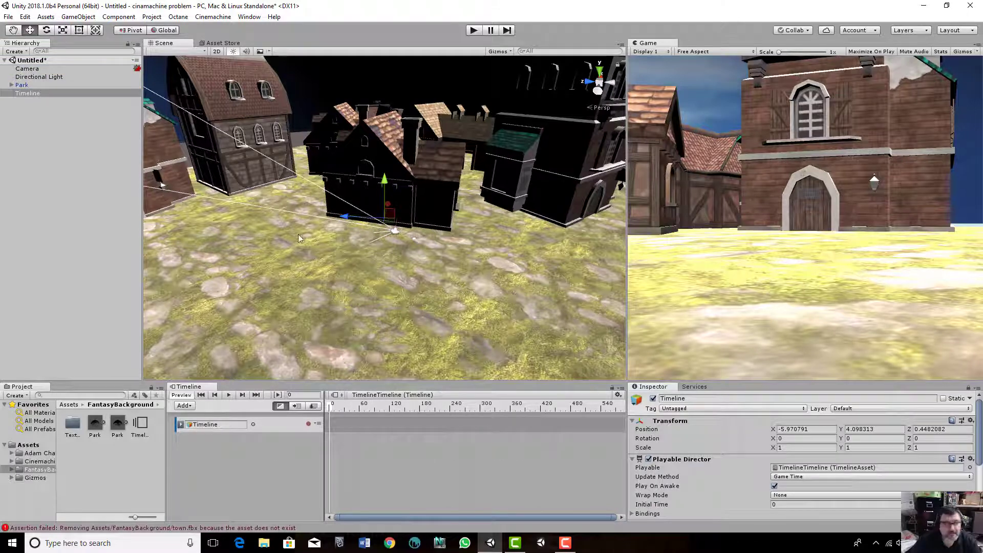
Unlock the Inspector and lock the Timeline window on the Timeline object
{"action": "left_click", "coordinate": [35, 70]}
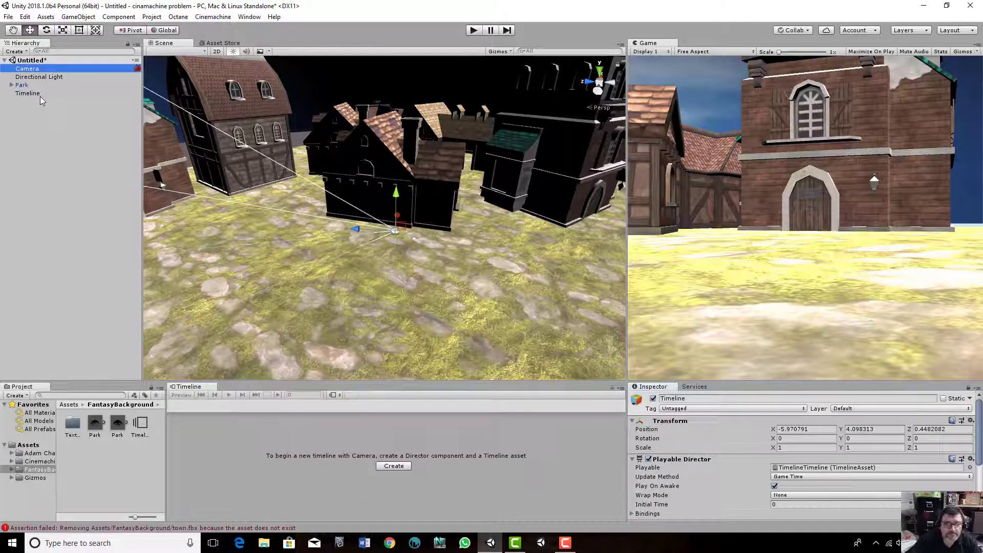
{"action": "left_click", "coordinate": [41, 94]}
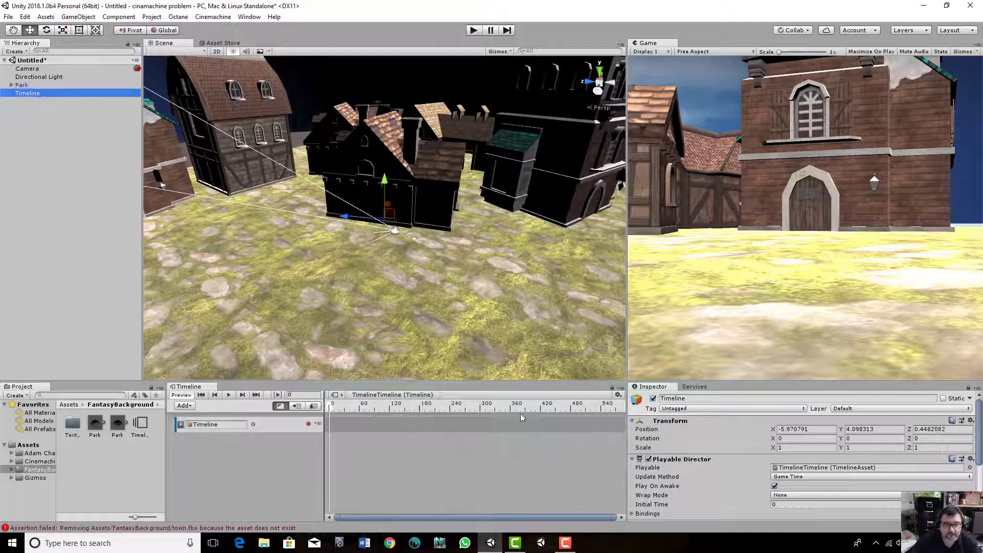
{"action": "left_click", "coordinate": [613, 394]}
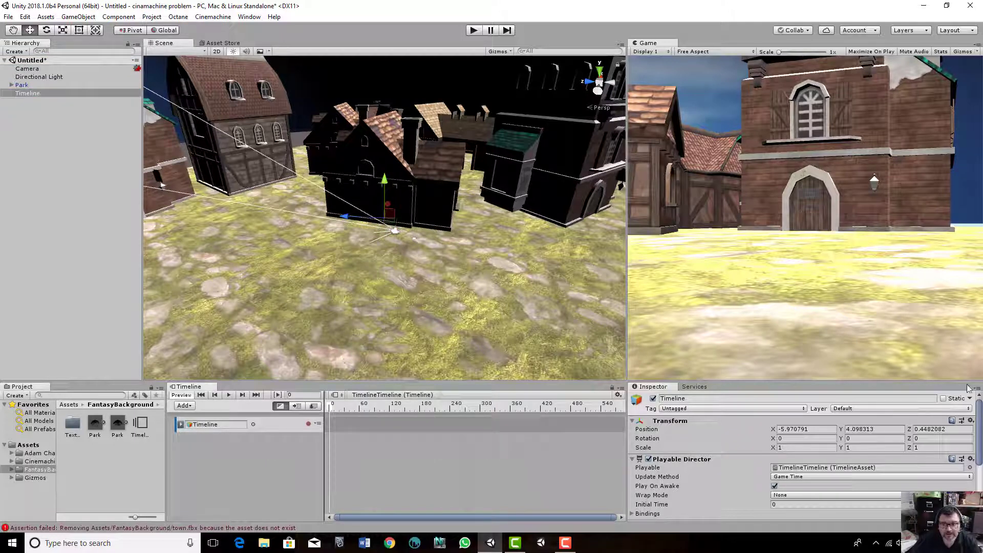
Add the Camera to the timeline as a Cinemachine Track
{"action": "left_click", "coordinate": [45, 69]}
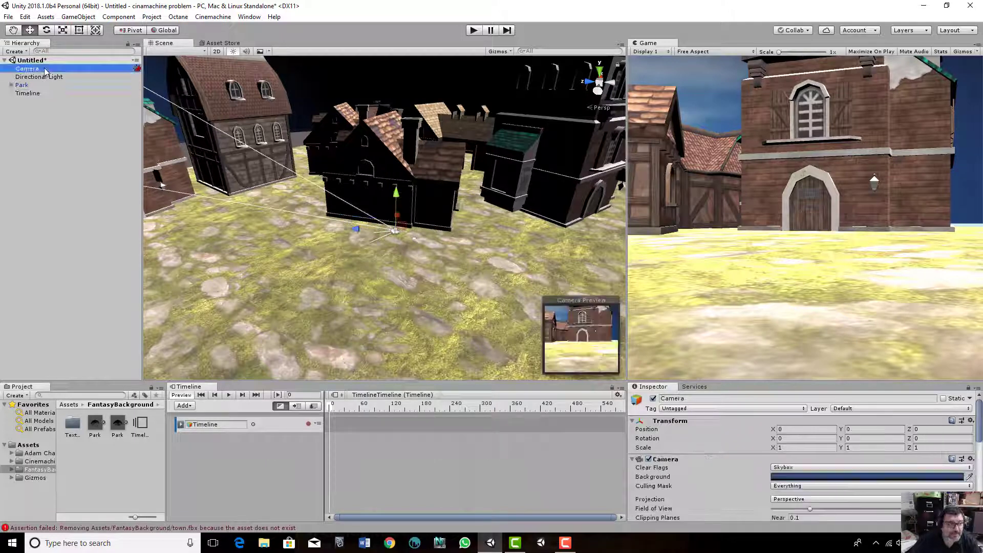
{"action": "left_click_drag", "start_coordinate": [45, 69], "coordinate": [217, 445]}
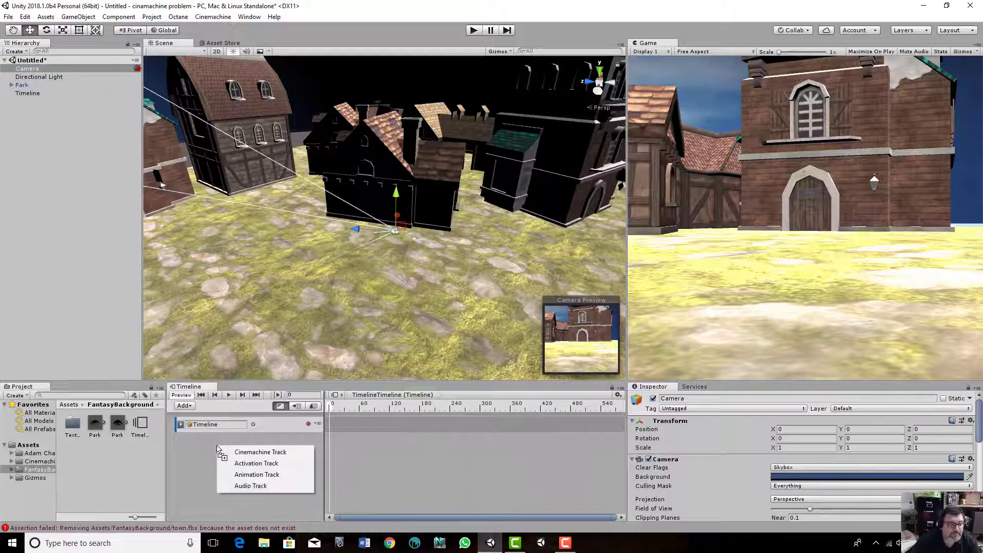
{"action": "left_click", "coordinate": [261, 452]}
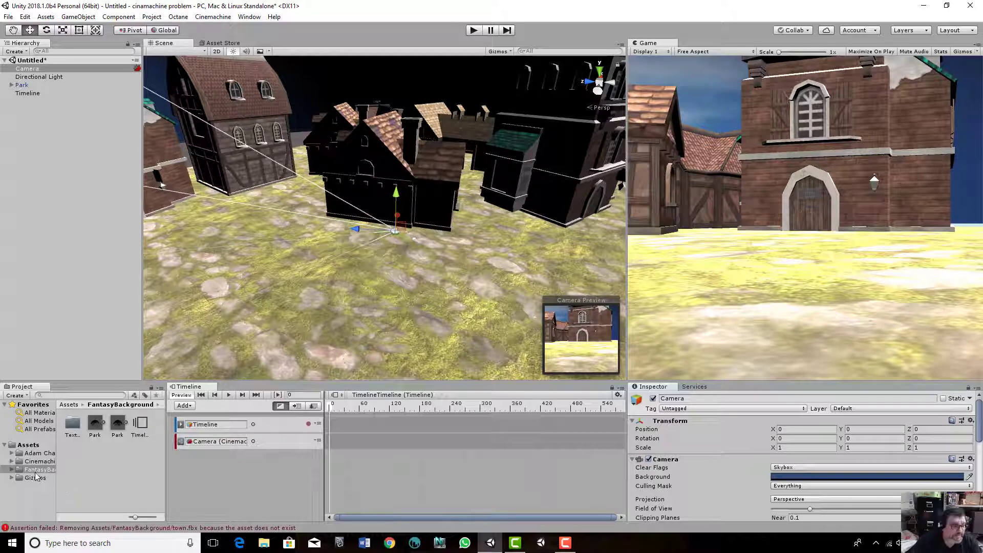
Place the Adam model from the Adam folder of the Adam Character Pack at the root of the scene
{"action": "left_click", "coordinate": [38, 453]}
{"action": "double_click", "coordinate": [73, 431]}
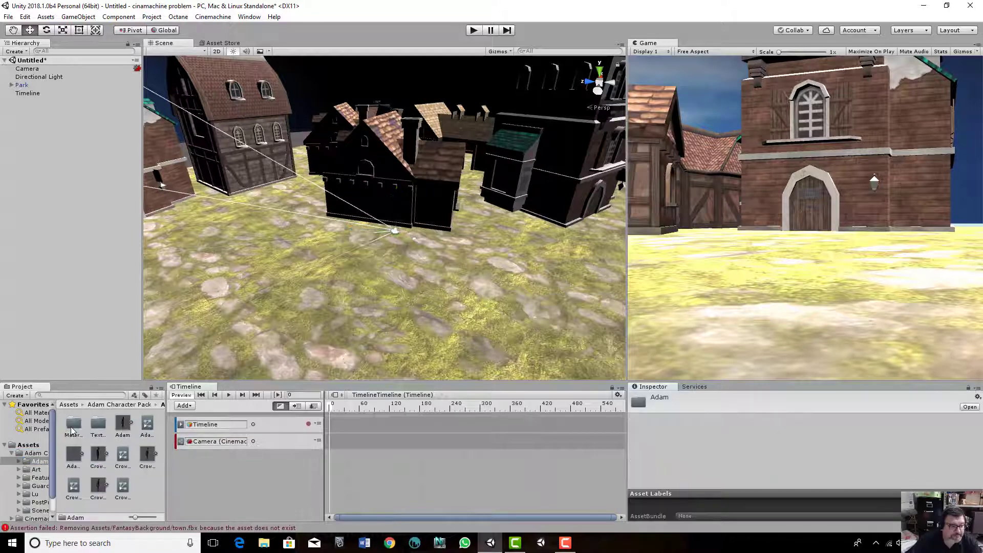
{"action": "left_click", "coordinate": [121, 428]}
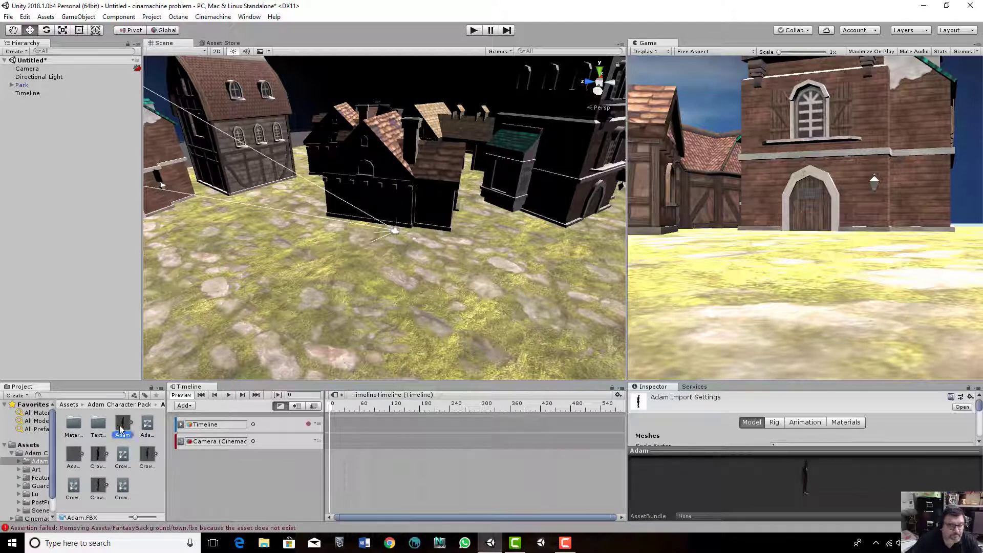
{"action": "left_click_drag", "start_coordinate": [121, 429], "coordinate": [122, 266]}
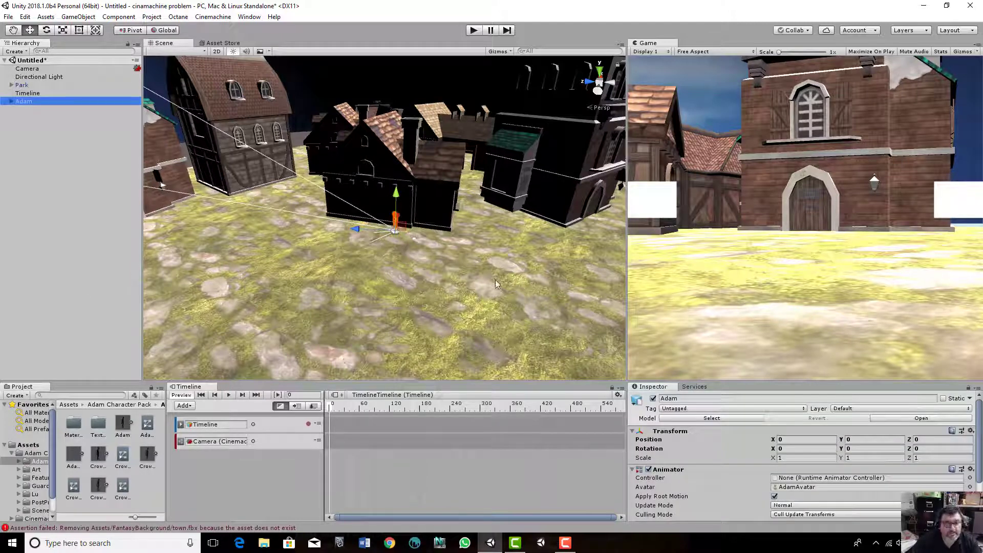
Move the Camera back behind Adam along its Z axis to about -0.659
{"action": "key", "text": "f"}
{"action": "left_click_drag", "start_coordinate": [439, 256], "coordinate": [243, 321], "text": "alt"}
{"action": "left_click", "coordinate": [243, 321]}
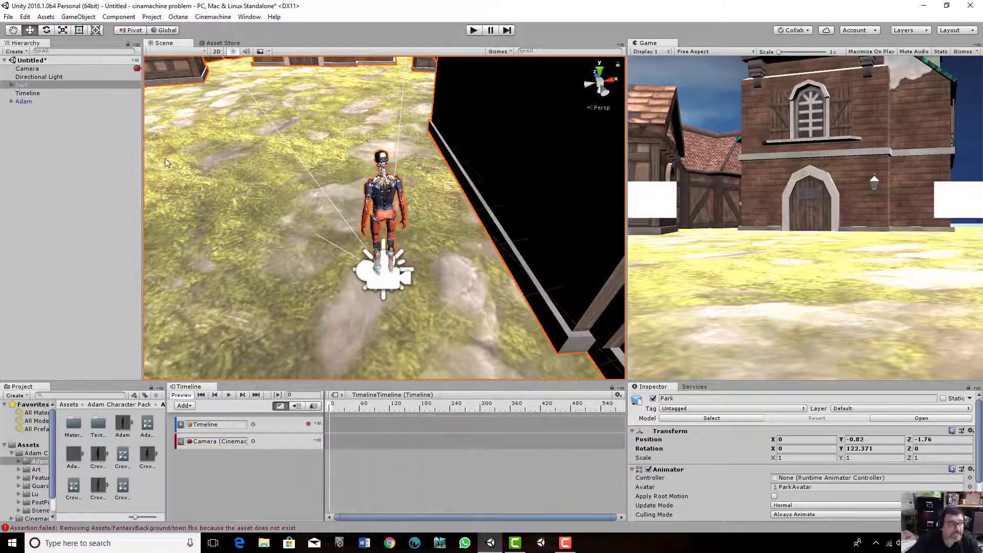
{"action": "left_click", "coordinate": [46, 69]}
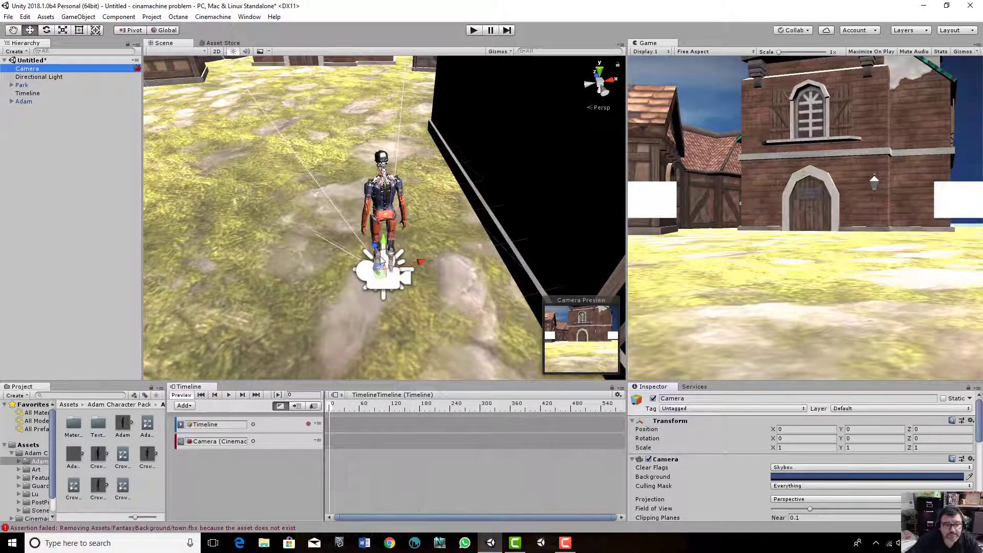
{"action": "mouse_move", "coordinate": [294, 244]}
{"action": "left_mouse_down", "text": "alt"}
{"action": "mouse_move", "coordinate": [316, 233]}
{"action": "mouse_move", "coordinate": [280, 237]}
{"action": "left_mouse_up", "text": "alt"}
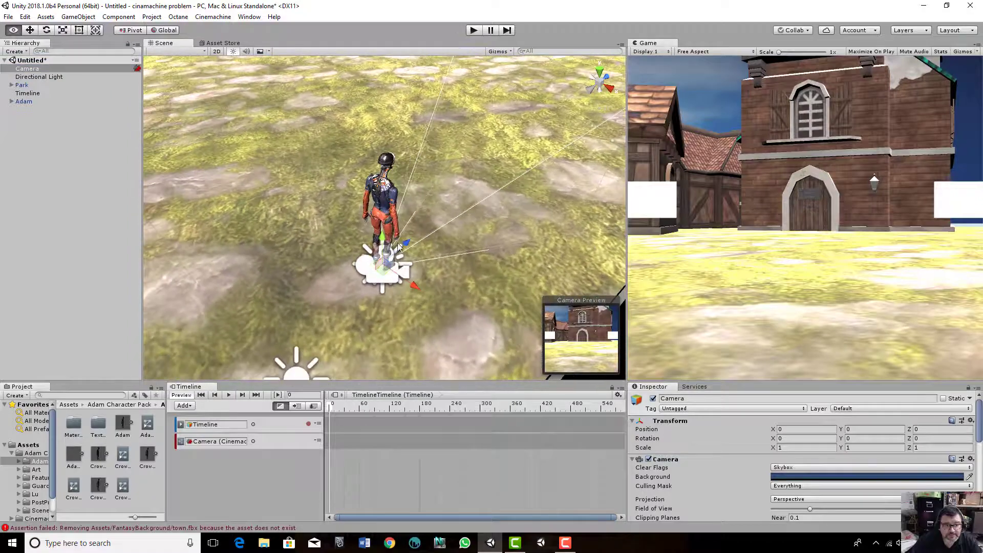
{"action": "left_click_drag", "start_coordinate": [404, 245], "coordinate": [366, 264]}
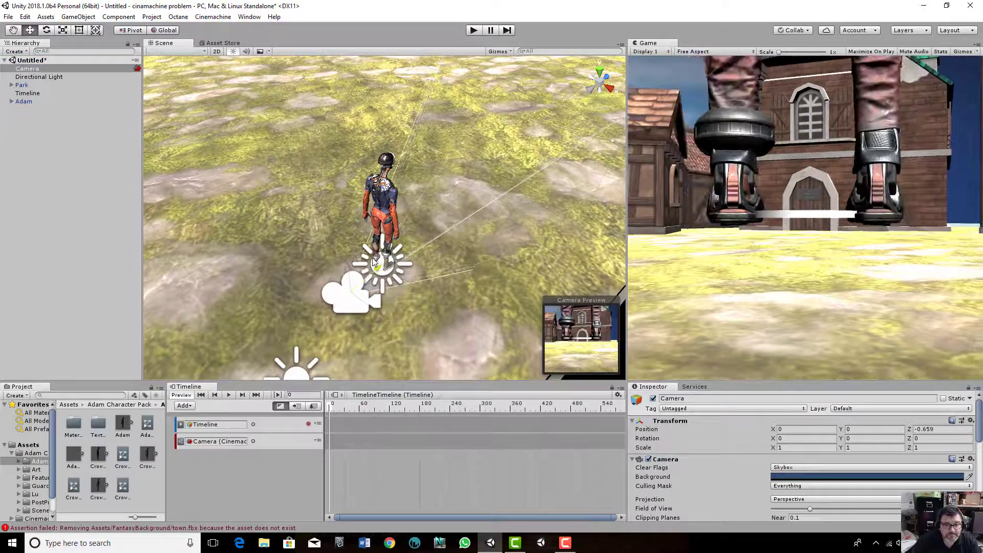
Raise the Park model to about Y -0.02 and the Camera to about Y 0.26
{"action": "left_click_drag", "start_coordinate": [233, 211], "coordinate": [182, 145], "text": "alt"}
{"action": "left_click", "coordinate": [270, 244]}
{"action": "left_click_drag", "start_coordinate": [378, 271], "coordinate": [425, 254]}
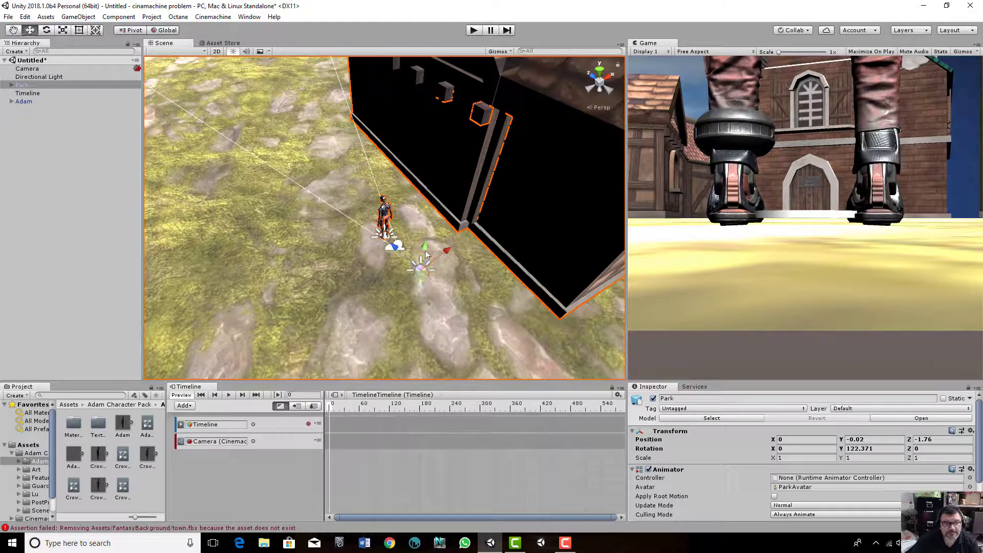
{"action": "left_click", "coordinate": [22, 67]}
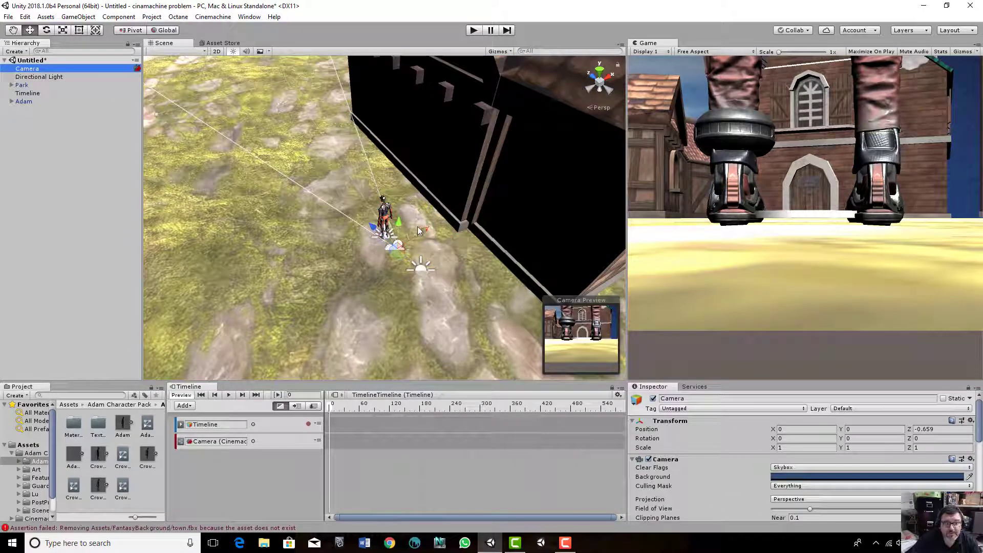
{"action": "left_click_drag", "start_coordinate": [400, 226], "coordinate": [384, 222]}
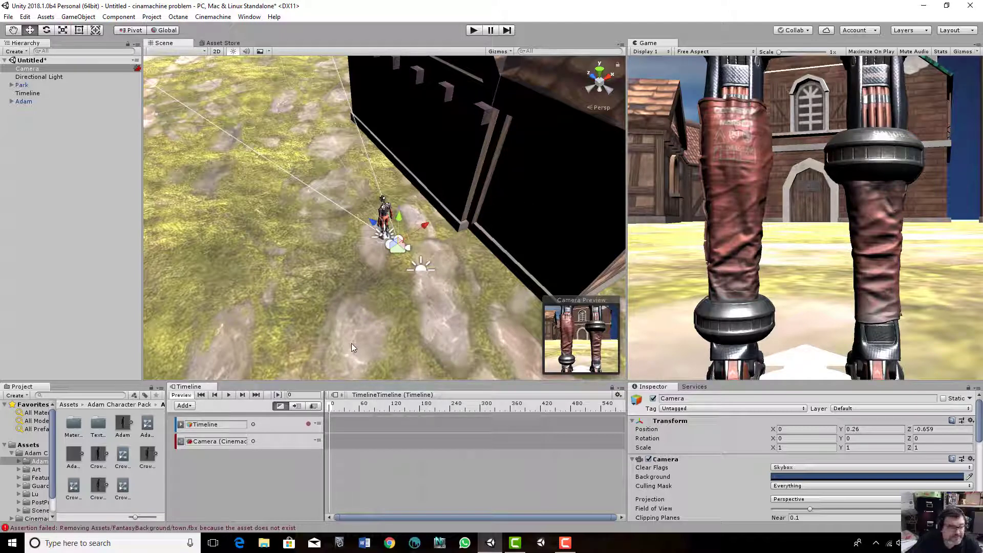
Add Adam to the timeline as an Animation Track
{"action": "left_click", "coordinate": [31, 101]}
{"action": "left_click_drag", "start_coordinate": [29, 101], "coordinate": [203, 464]}
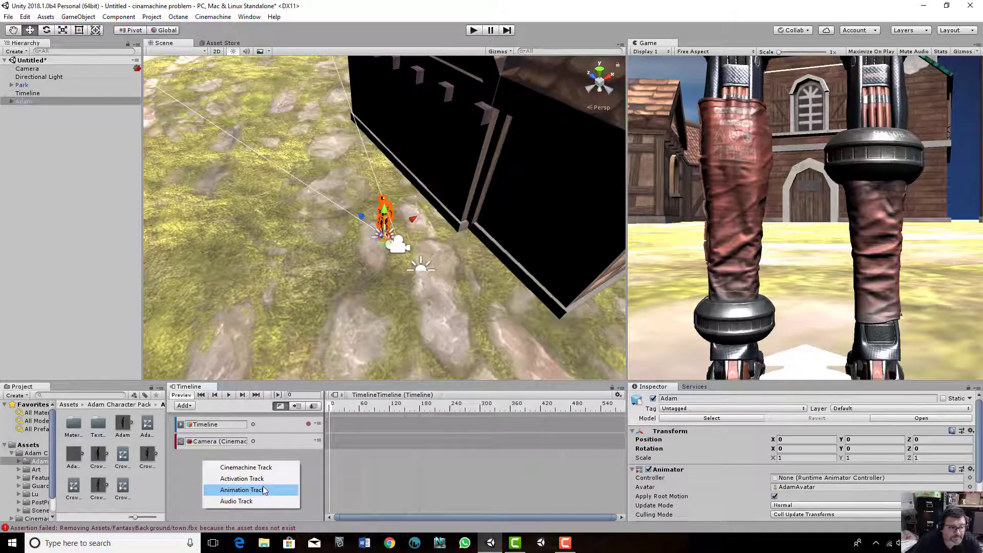
{"action": "left_click", "coordinate": [264, 490]}
{"action": "left_click", "coordinate": [405, 461]}
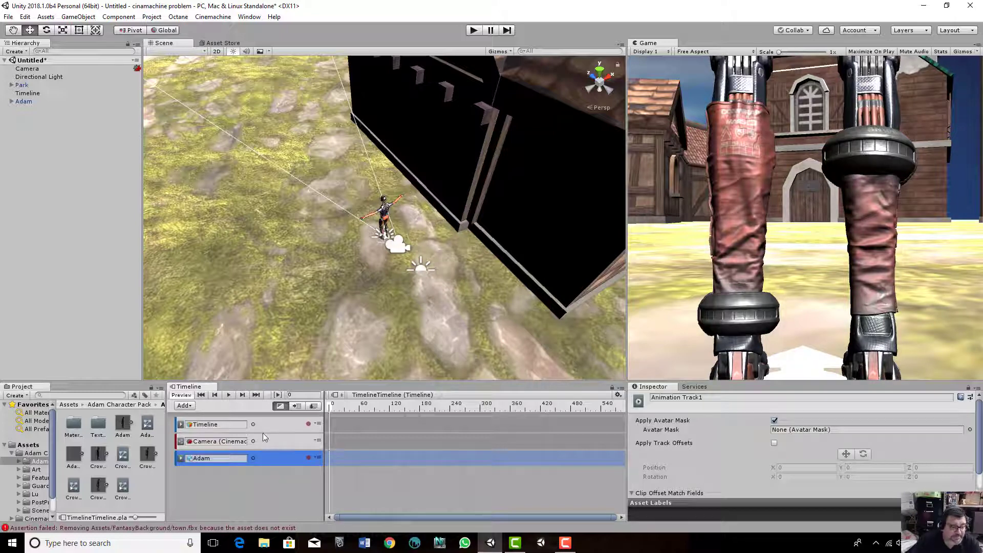
Delete the unneeded Timeline animation track from the timeline
{"action": "left_click", "coordinate": [274, 427]}
{"action": "right_click", "coordinate": [274, 425]}
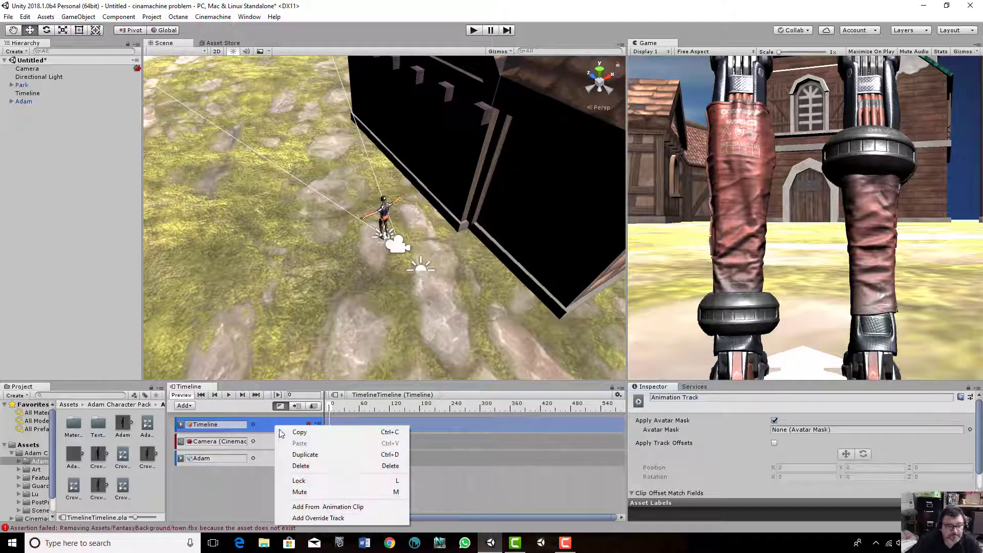
{"action": "left_click", "coordinate": [314, 466]}
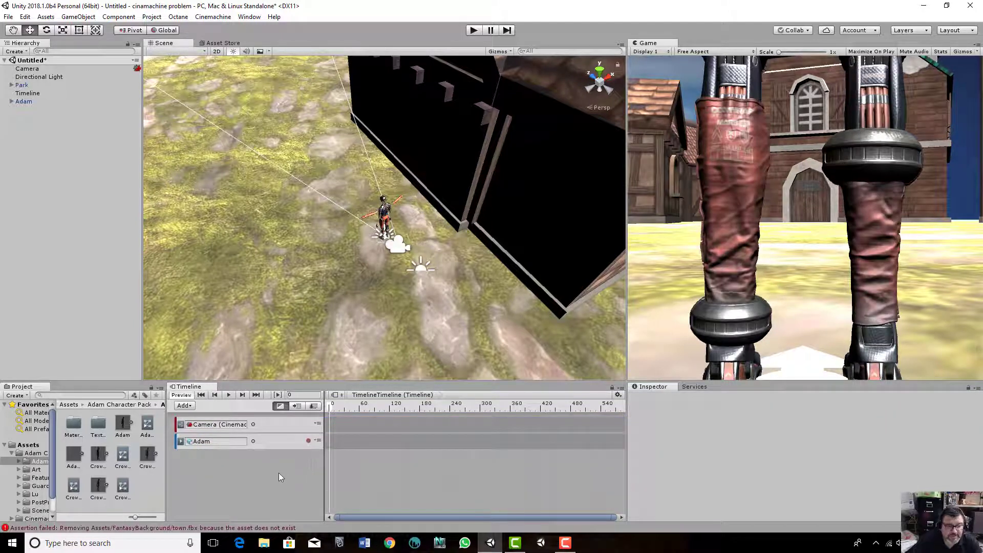
Widen the Timeline and Scene area and add the Adam_Walk animation clip to Adam's track
{"action": "left_click", "coordinate": [362, 443]}
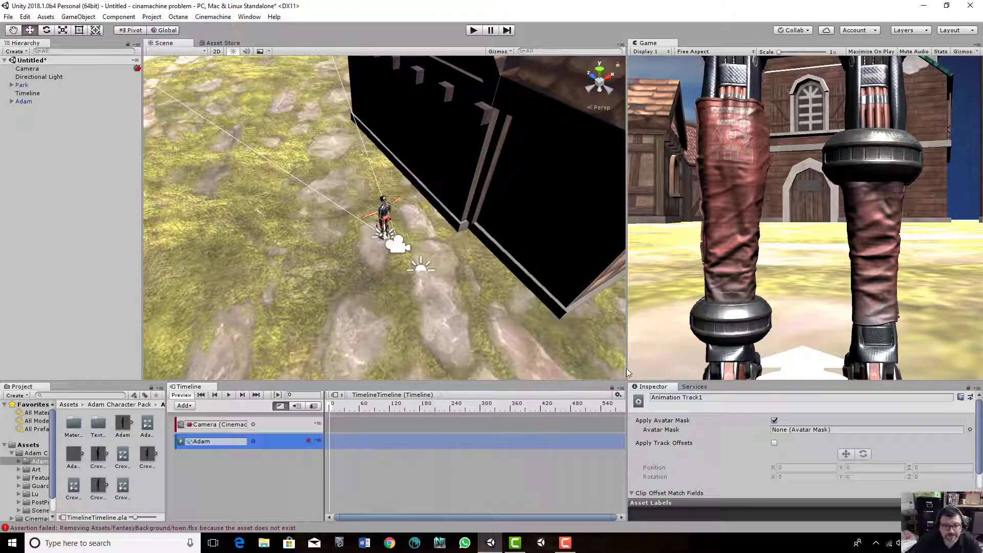
{"action": "left_click_drag", "start_coordinate": [628, 372], "coordinate": [676, 362]}
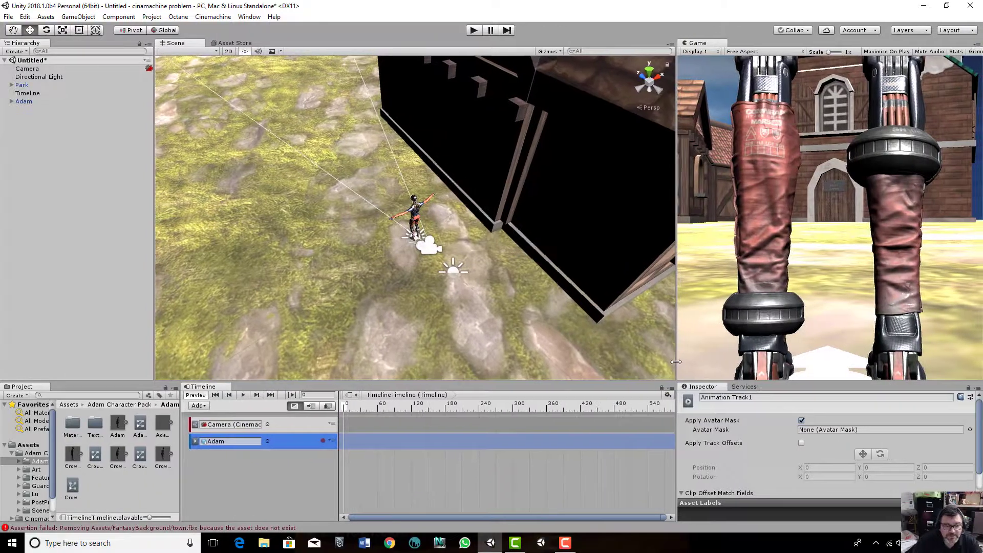
{"action": "right_click", "coordinate": [450, 443]}
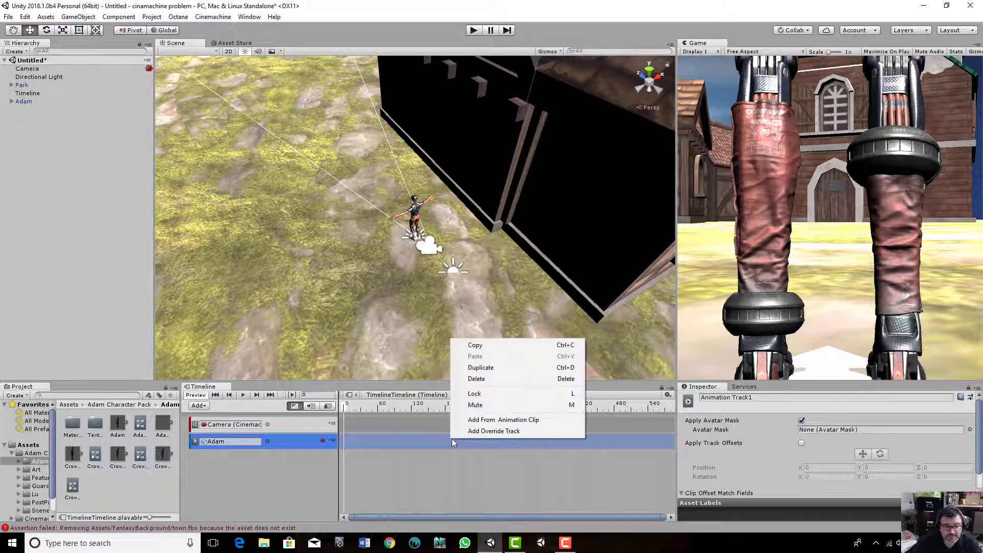
{"action": "left_click", "coordinate": [534, 420]}
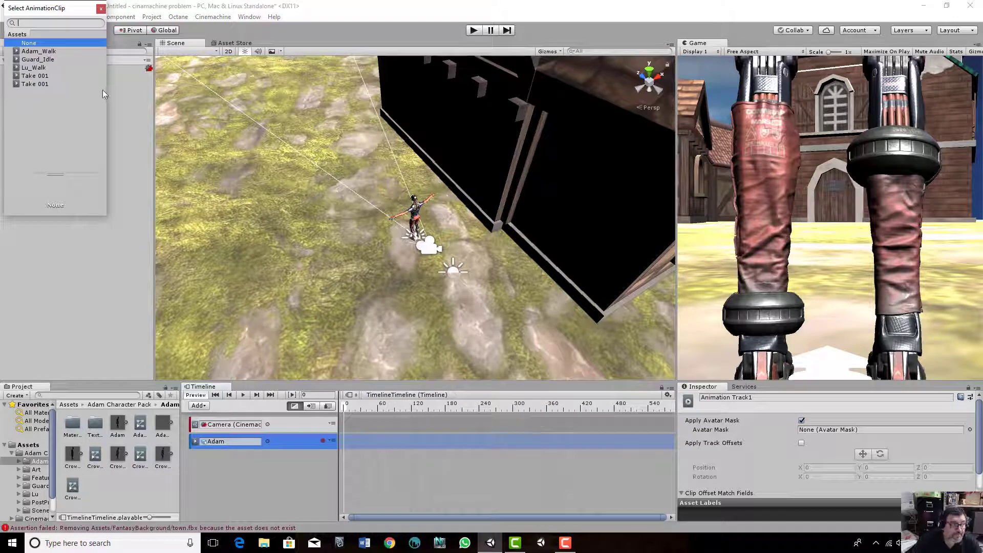
{"action": "left_click", "coordinate": [57, 51]}
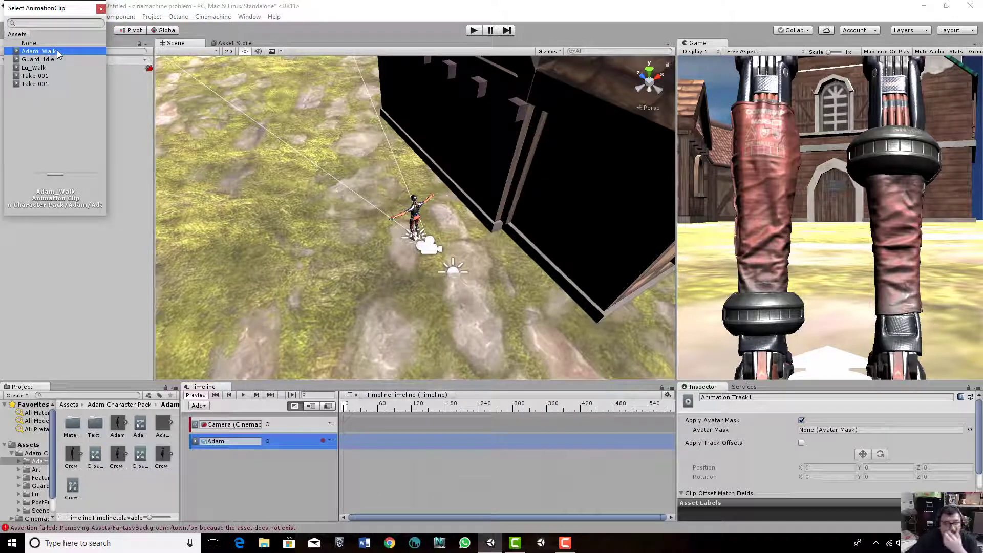
{"action": "double_click", "coordinate": [57, 51]}
Start the Adam_Walk clip at frame 0 and extend its end to about frame 555
{"action": "left_click", "coordinate": [27, 101]}
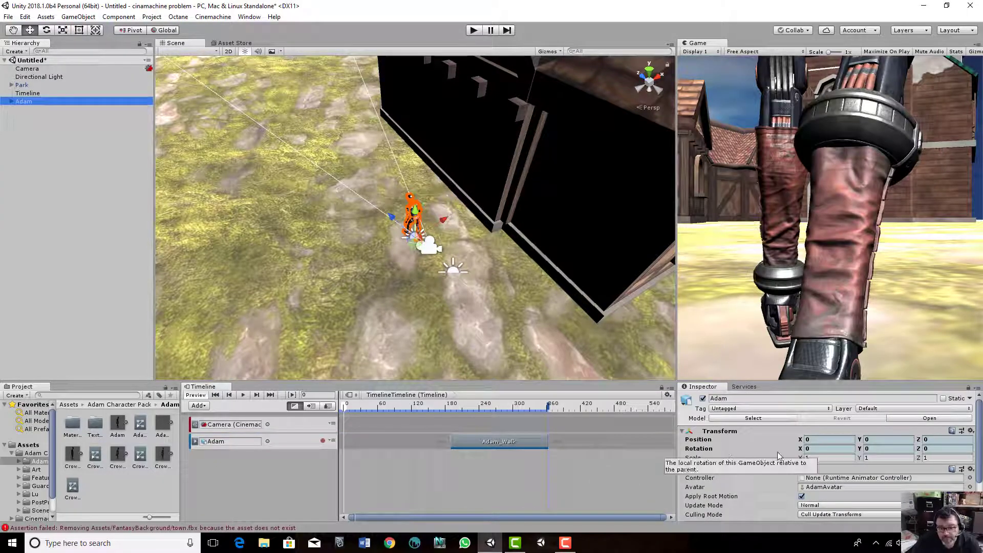
{"action": "scroll", "coordinate": [790, 435], "scroll_direction": "down", "scroll_amount": 3}
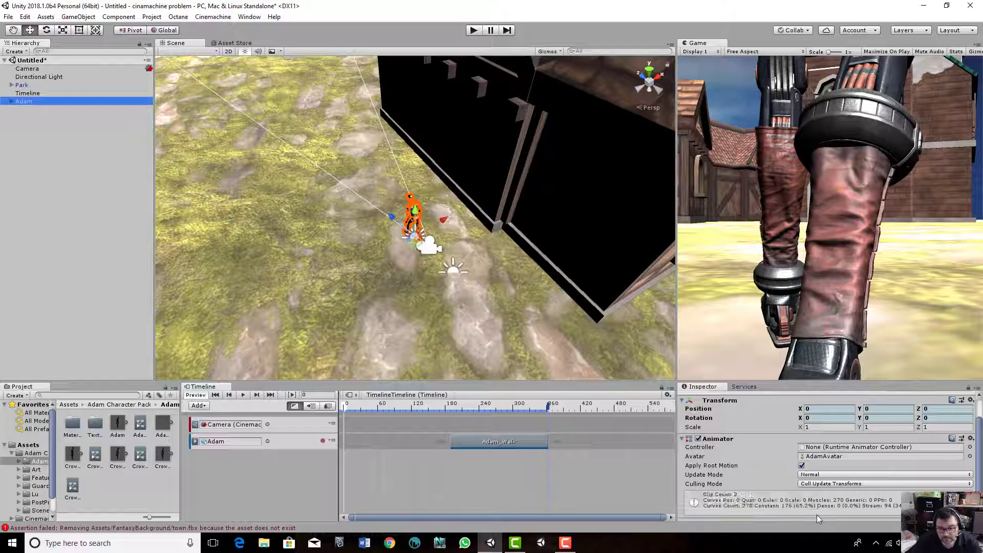
{"action": "scroll", "coordinate": [844, 449], "scroll_direction": "up", "scroll_amount": 2}
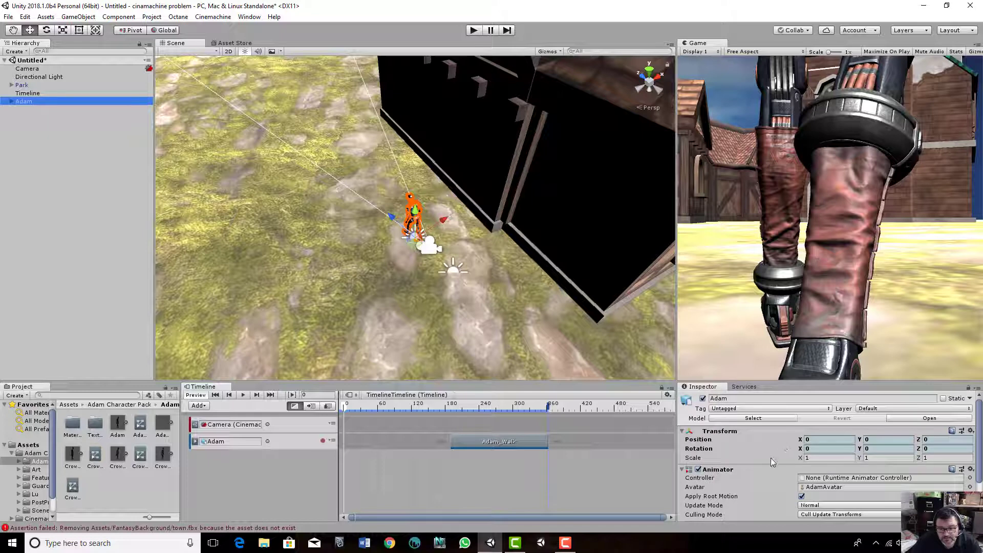
{"action": "scroll", "coordinate": [759, 465], "scroll_direction": "down", "scroll_amount": 2}
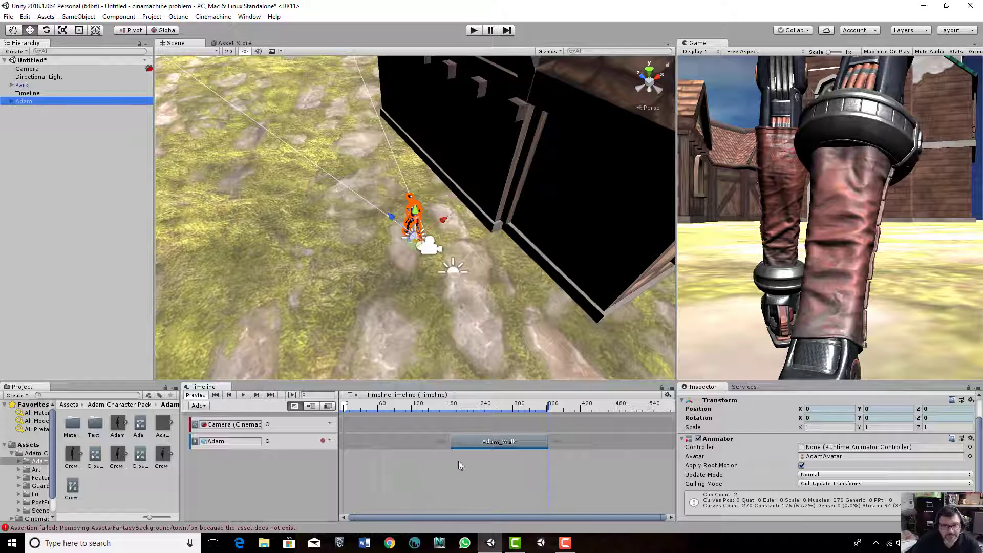
{"action": "left_click_drag", "start_coordinate": [488, 441], "coordinate": [655, 433]}
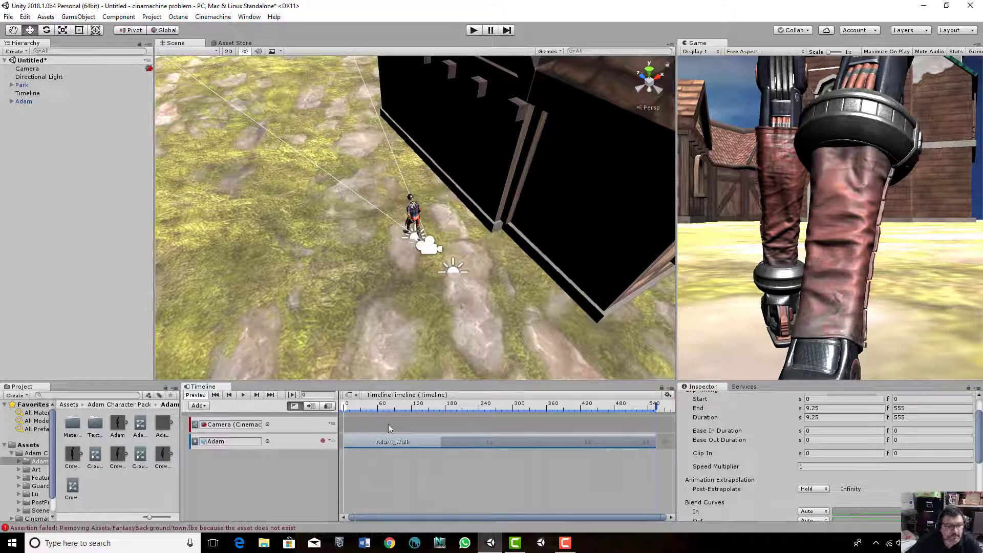
Play the start of the timeline to preview Adam's walk and return the playhead to frame 0
{"action": "left_click", "coordinate": [243, 395]}
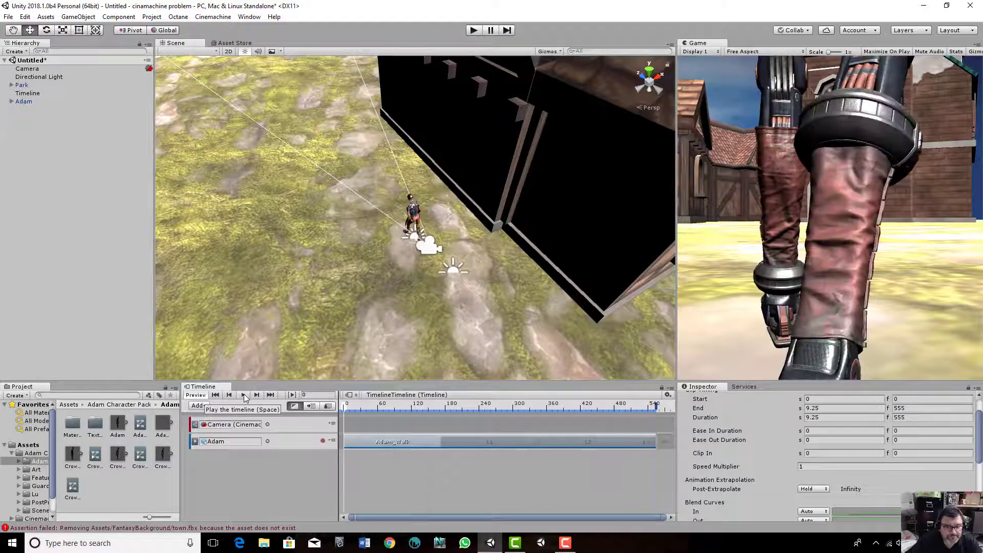
{"action": "left_click", "coordinate": [243, 394]}
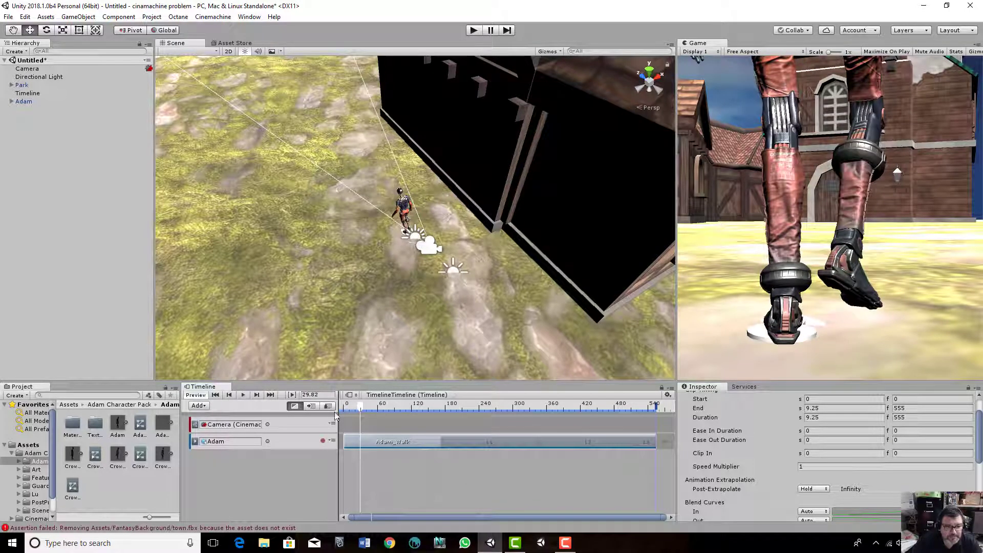
{"action": "left_click_drag", "start_coordinate": [360, 412], "coordinate": [345, 407]}
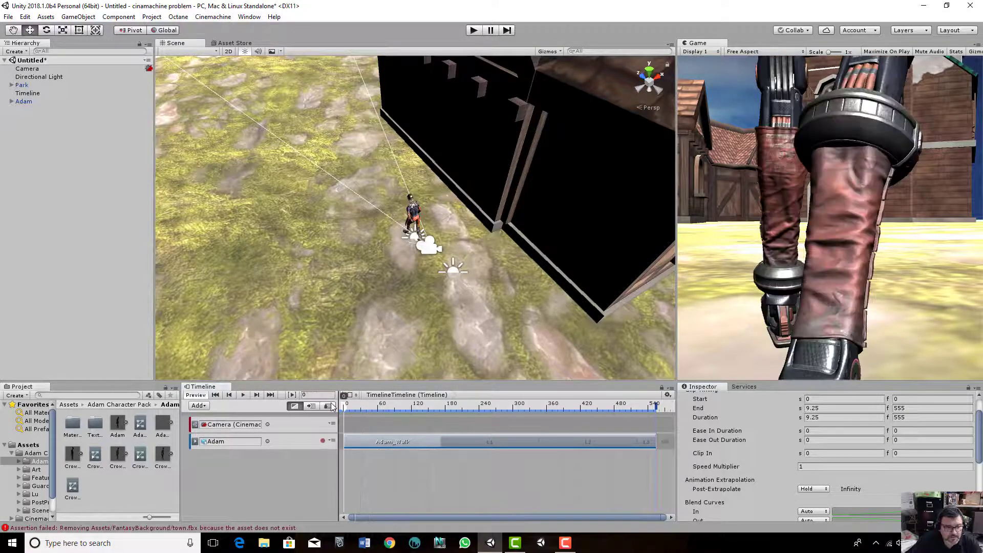
Add a Cinemachine Shot Clip at the start of the Camera track
{"action": "left_click", "coordinate": [384, 430]}
{"action": "right_click", "coordinate": [387, 424]}
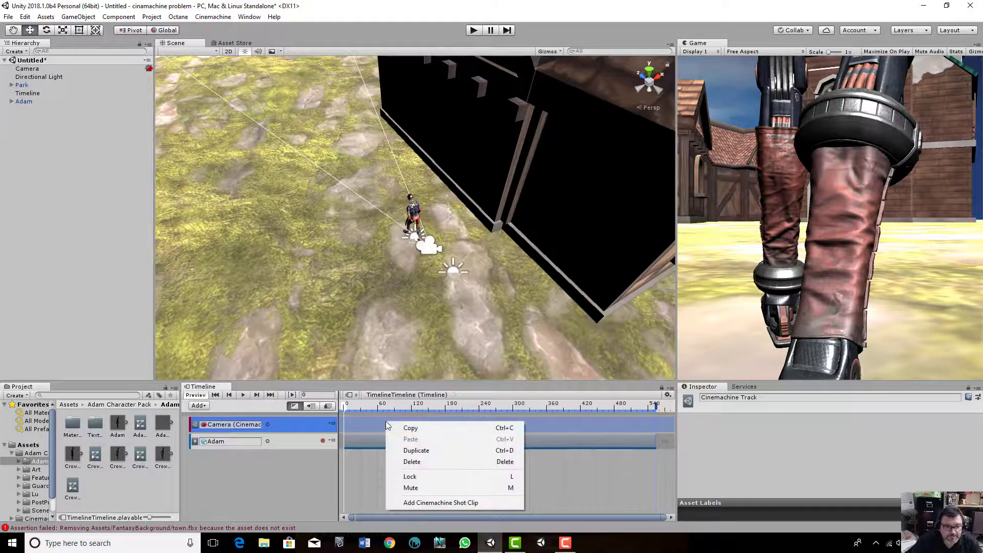
{"action": "left_click", "coordinate": [447, 503]}
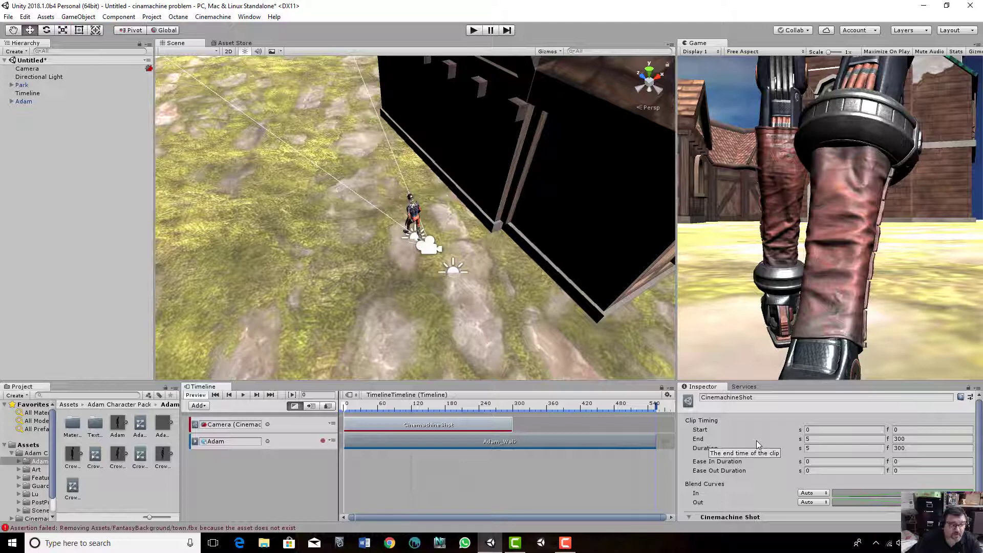
Create a new virtual camera for the Cinemachine shot and move it to about X -3.8, Y 1.68, Z 2.92
{"action": "scroll", "coordinate": [756, 441], "scroll_direction": "down", "scroll_amount": 2}
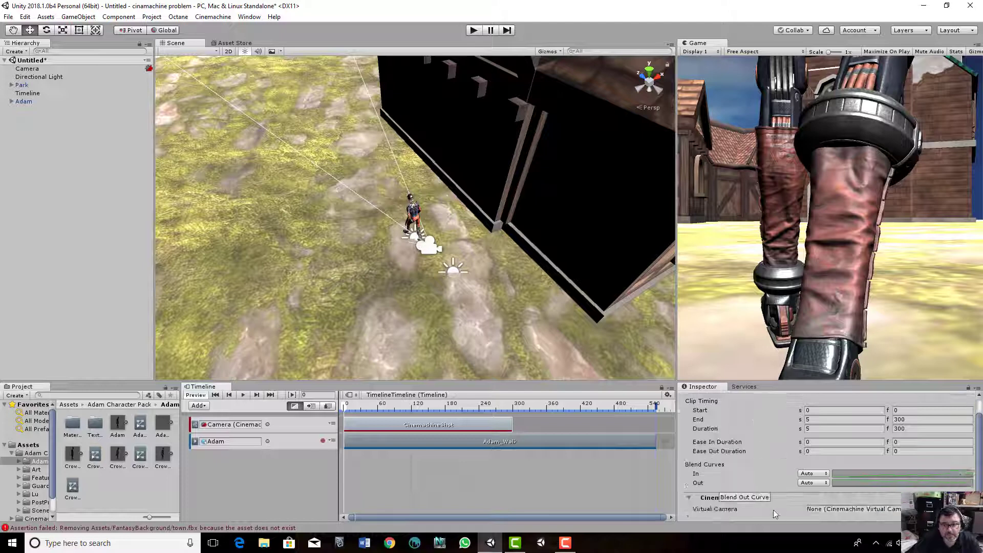
{"action": "left_click", "coordinate": [960, 509]}
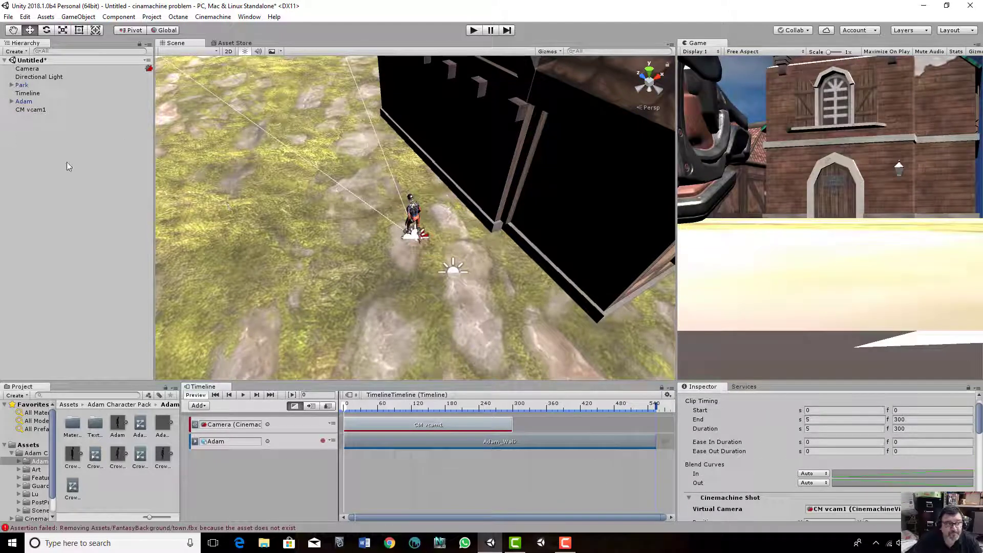
{"action": "left_click", "coordinate": [44, 110]}
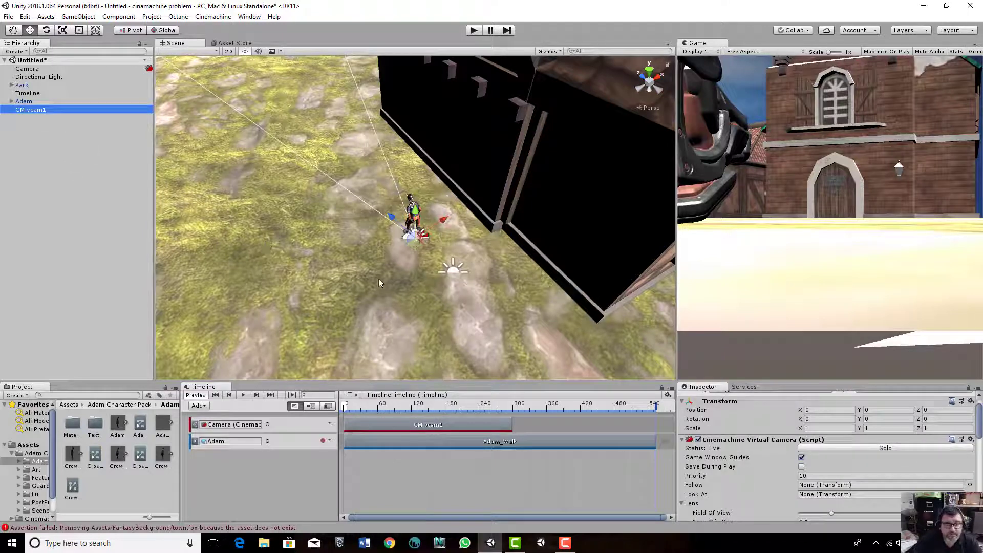
{"action": "mouse_move", "coordinate": [444, 220]}
{"action": "left_mouse_down"}
{"action": "mouse_move", "coordinate": [355, 269]}
{"action": "mouse_move", "coordinate": [445, 180]}
{"action": "mouse_move", "coordinate": [427, 285]}
{"action": "mouse_move", "coordinate": [340, 291]}
{"action": "mouse_move", "coordinate": [365, 281]}
{"action": "mouse_move", "coordinate": [389, 241]}
{"action": "mouse_move", "coordinate": [449, 235]}
{"action": "left_mouse_up"}
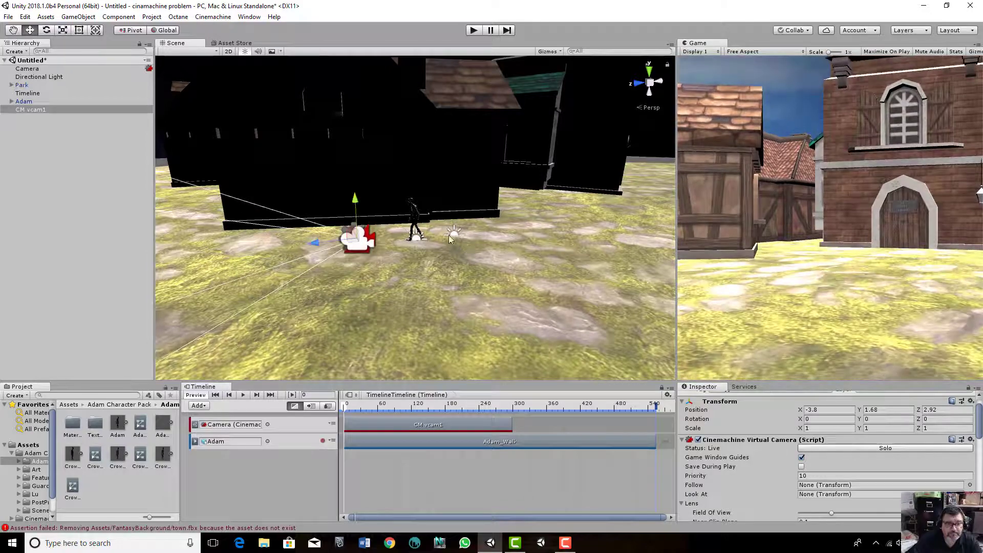
Delete the Directional Light from the scene
{"action": "left_click", "coordinate": [455, 232]}
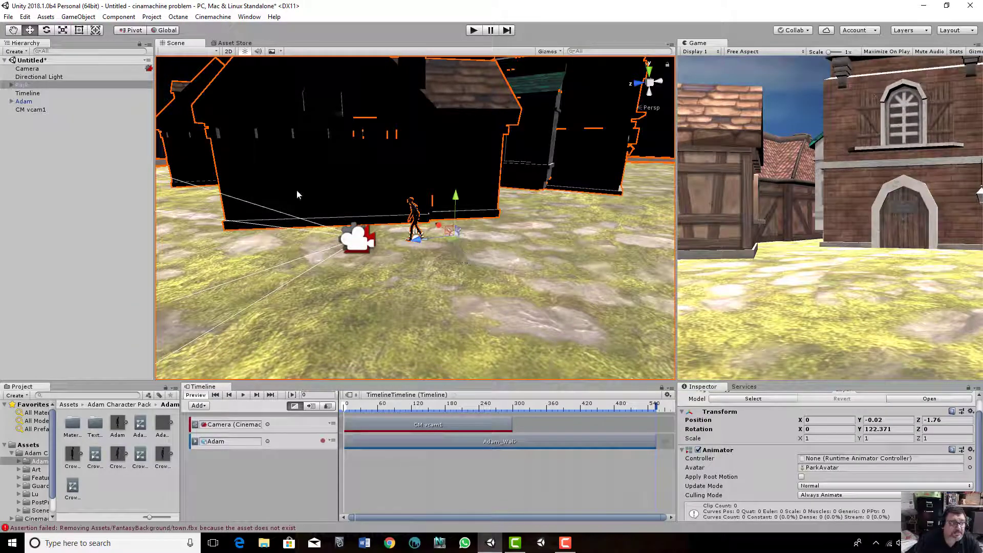
{"action": "left_click", "coordinate": [65, 76]}
{"action": "right_click", "coordinate": [65, 77]}
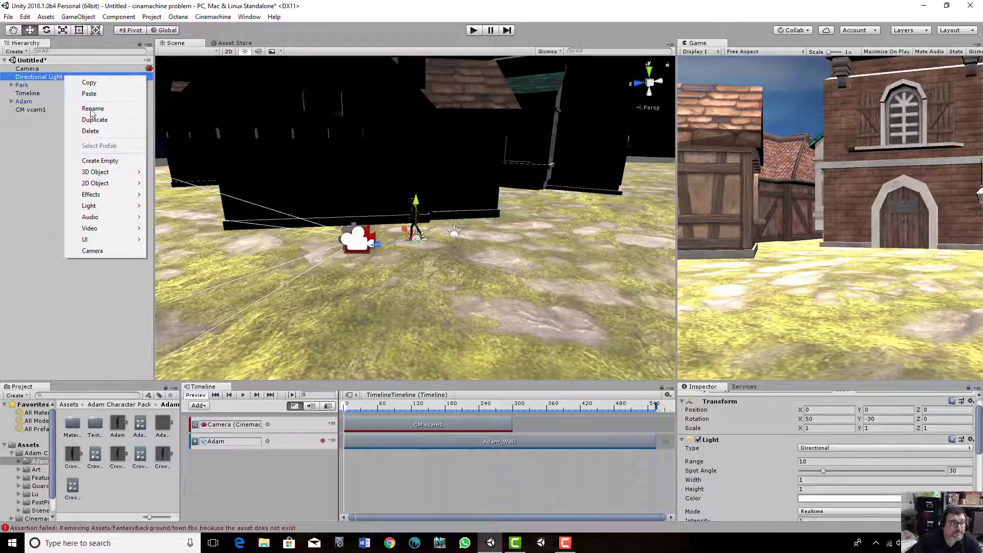
{"action": "left_click", "coordinate": [91, 131]}
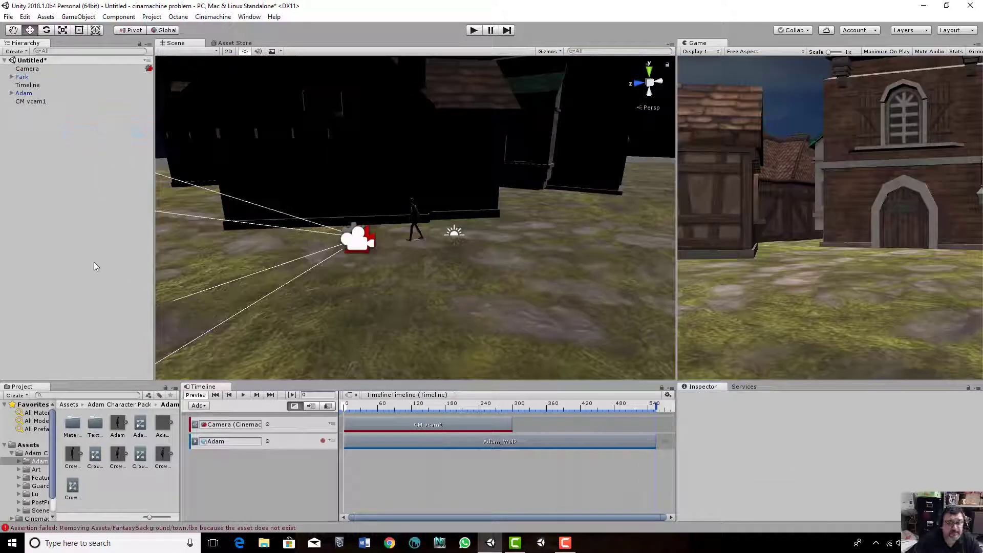
Rotate CM vcam1 about its vertical axis to a Y rotation of about 7.9
{"action": "left_click_drag", "start_coordinate": [318, 256], "coordinate": [359, 258], "text": "alt"}
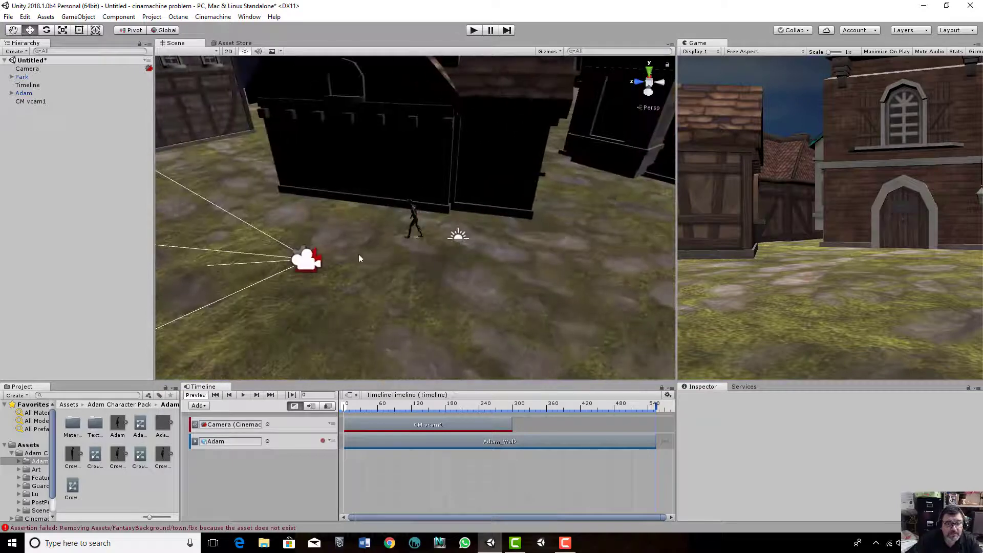
{"action": "left_click", "coordinate": [49, 68]}
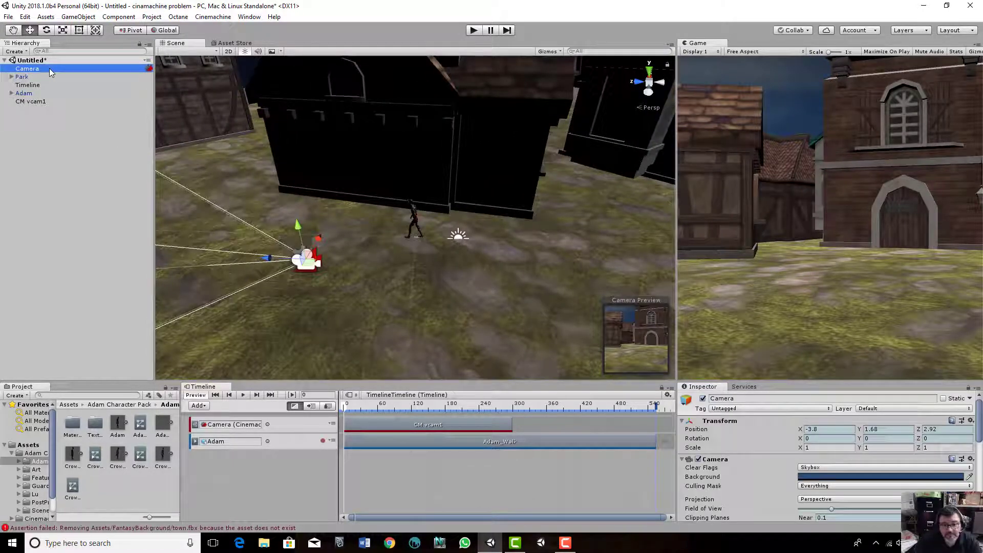
{"action": "left_click", "coordinate": [43, 102]}
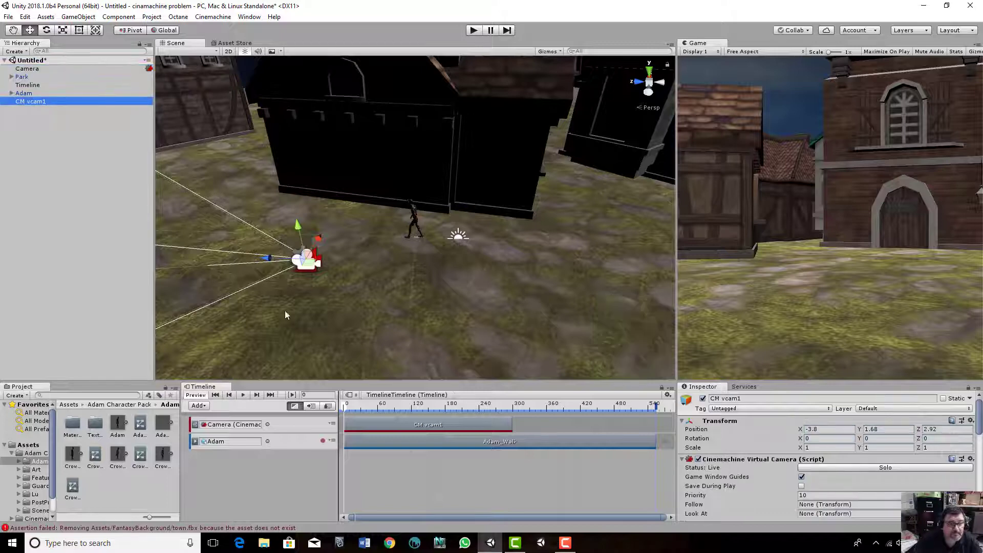
{"action": "key", "text": "e"}
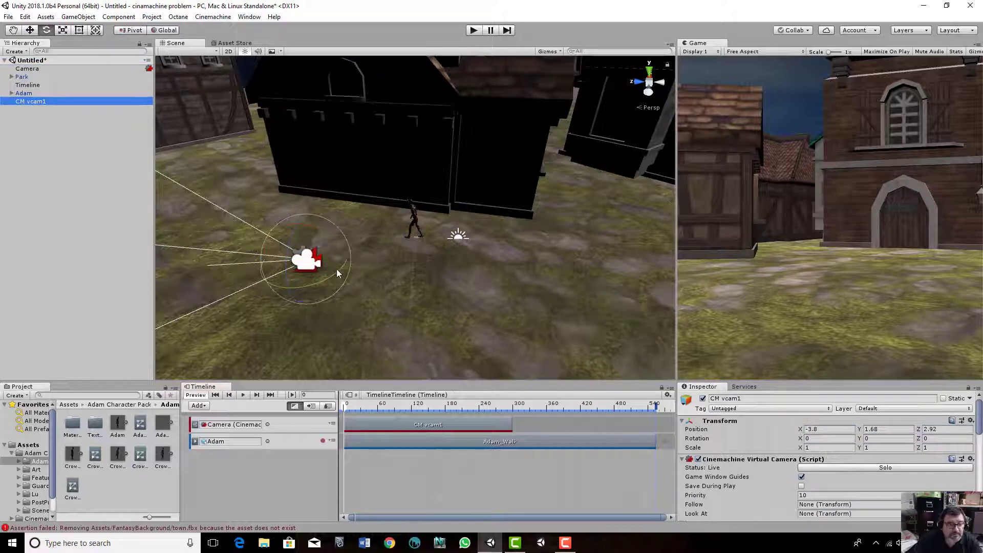
{"action": "left_click_drag", "start_coordinate": [338, 276], "coordinate": [97, 200]}
Add a new Directional Light to the scene
{"action": "left_click", "coordinate": [59, 148]}
{"action": "right_click", "coordinate": [60, 149]}
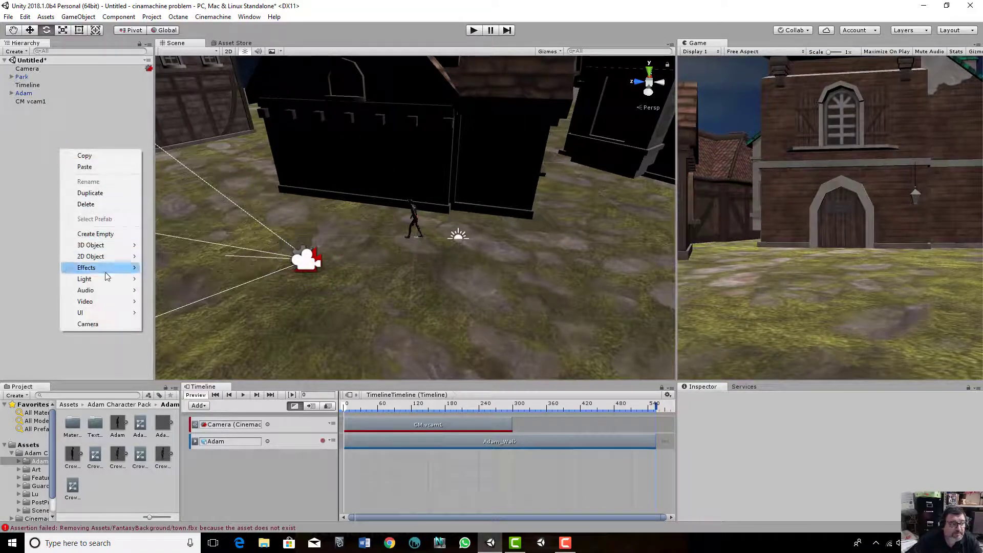
{"action": "mouse_move", "coordinate": [134, 282]}
{"action": "left_click", "coordinate": [192, 279]}
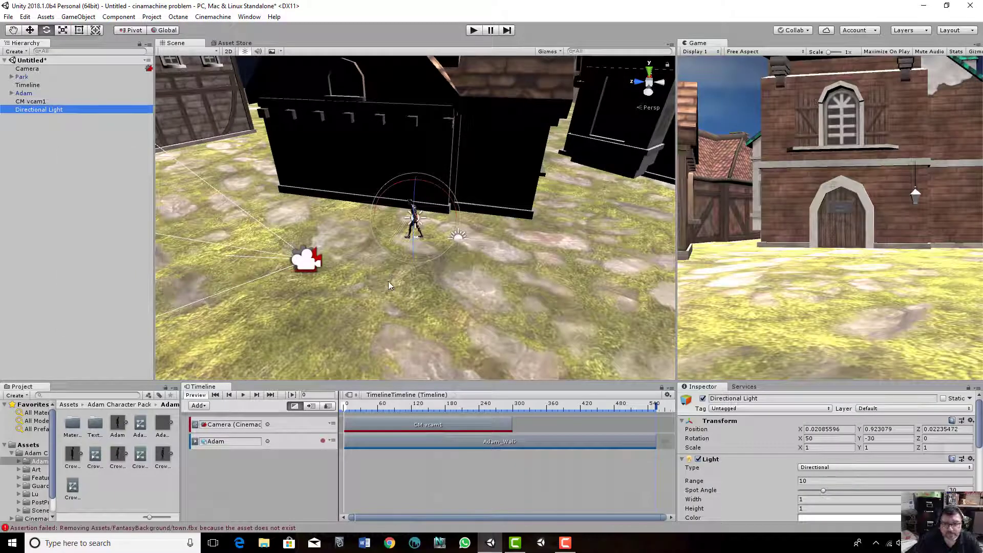
Enlarge the Inspector area upward and lock the Inspector on CM vcam1
{"action": "left_click", "coordinate": [313, 260]}
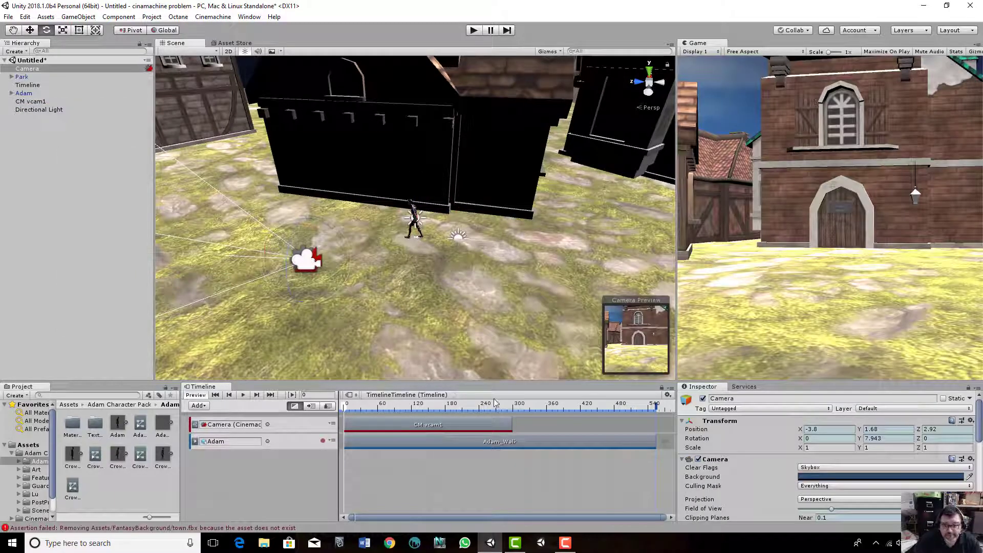
{"action": "scroll", "coordinate": [849, 401], "scroll_direction": "down", "scroll_amount": 3}
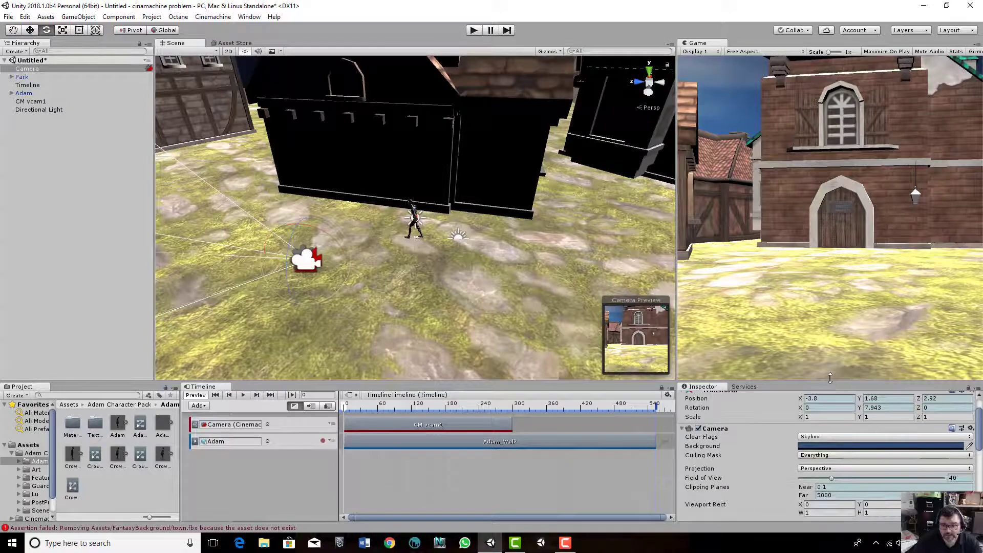
{"action": "left_click_drag", "start_coordinate": [830, 377], "coordinate": [846, 256]}
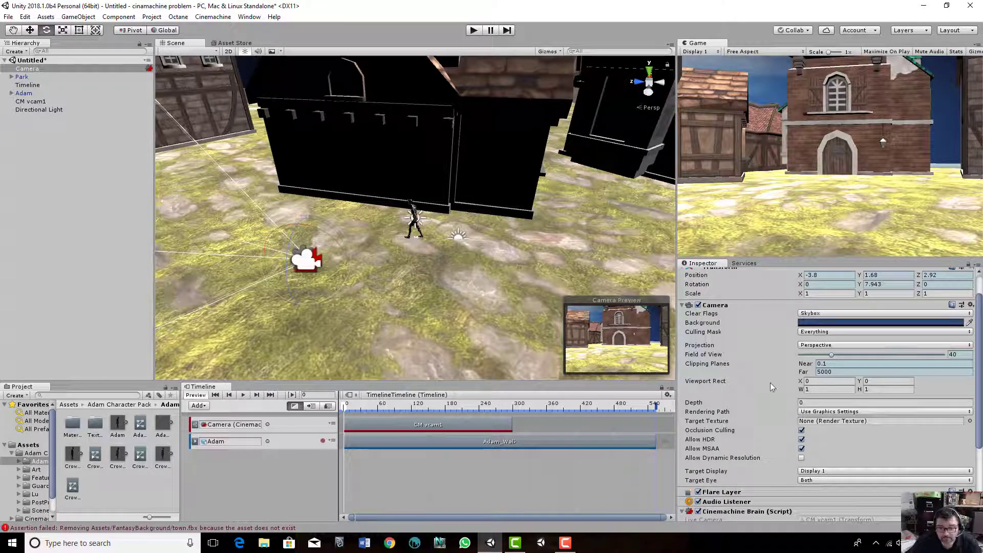
{"action": "scroll", "coordinate": [769, 383], "scroll_direction": "up", "scroll_amount": 2}
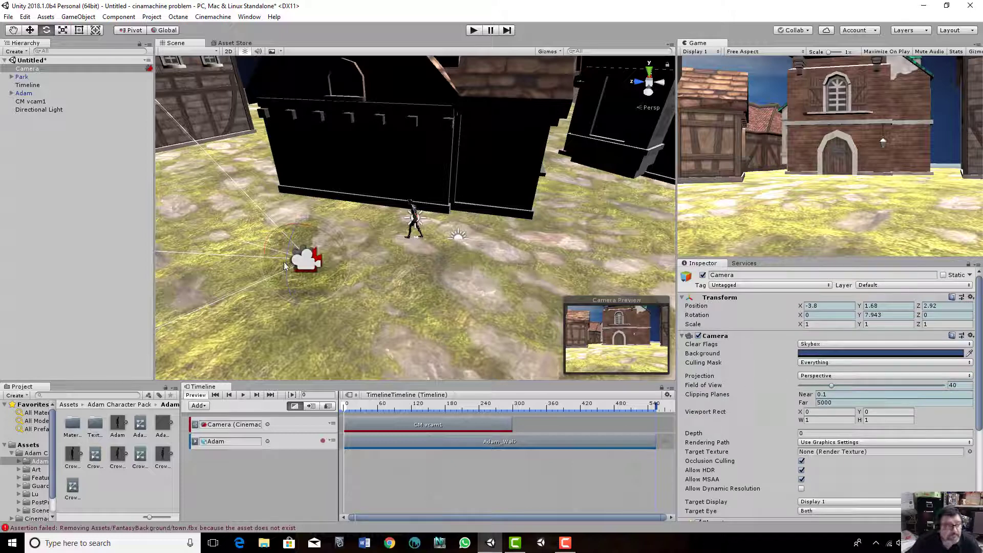
{"action": "left_click", "coordinate": [31, 102]}
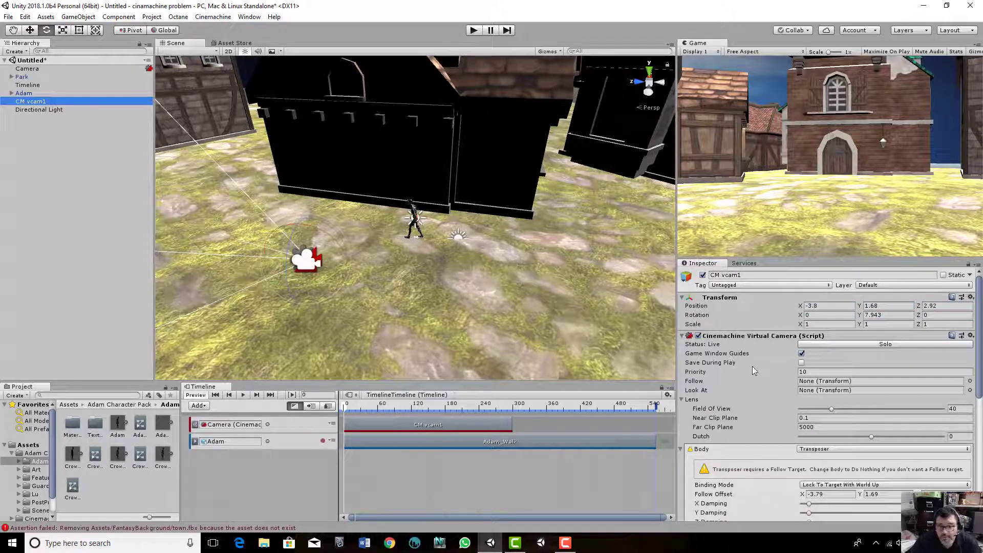
{"action": "left_click", "coordinate": [968, 264]}
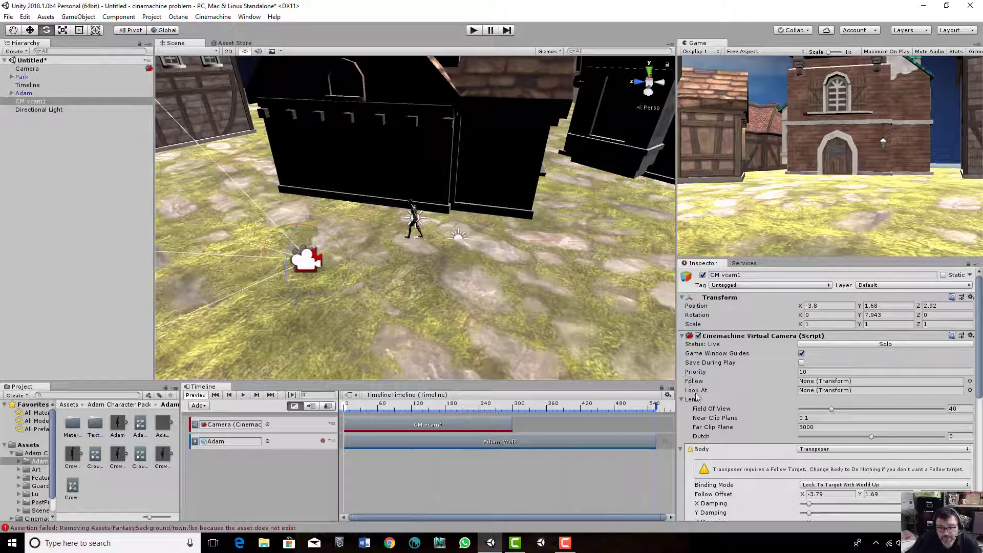
Assign Adam's Bip01 Spine1 bone as the Look At target of CM vcam1 and play the timeline to preview it
{"action": "left_click", "coordinate": [12, 93]}
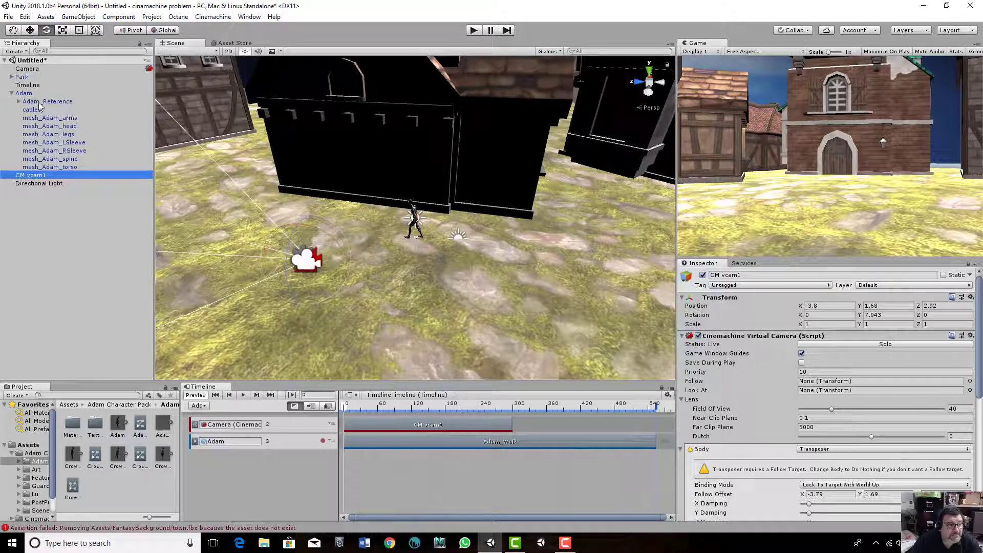
{"action": "left_click", "coordinate": [19, 102]}
{"action": "left_click", "coordinate": [26, 111]}
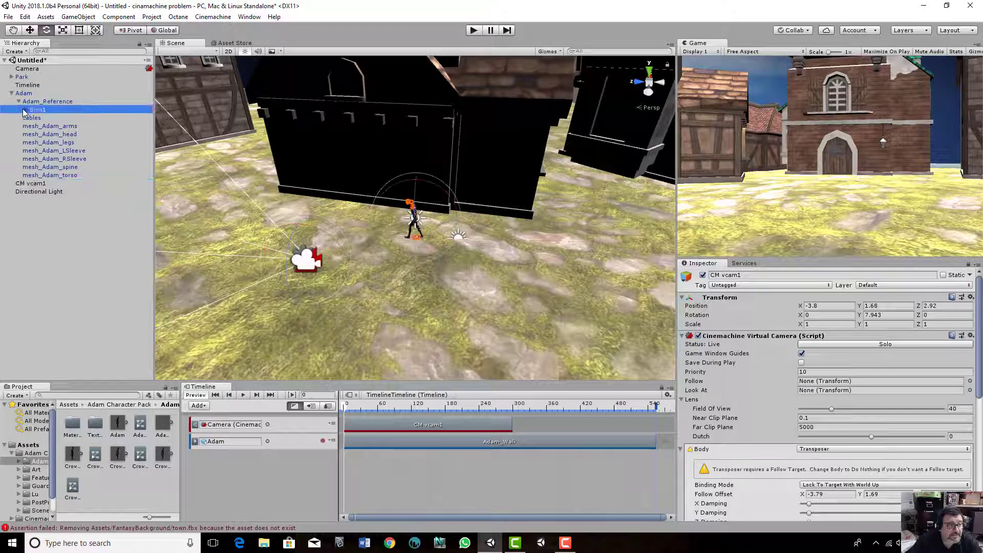
{"action": "left_click", "coordinate": [26, 110]}
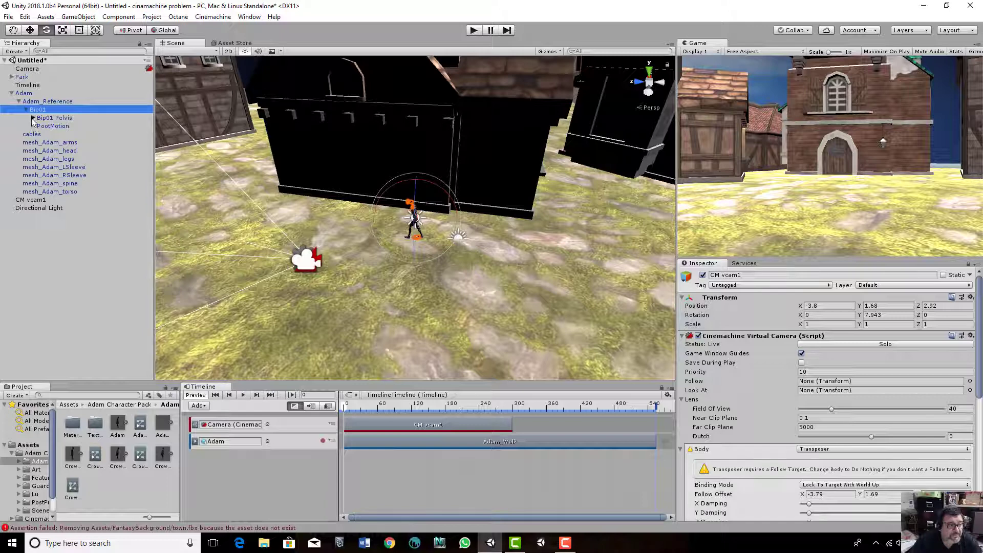
{"action": "left_click", "coordinate": [33, 118]}
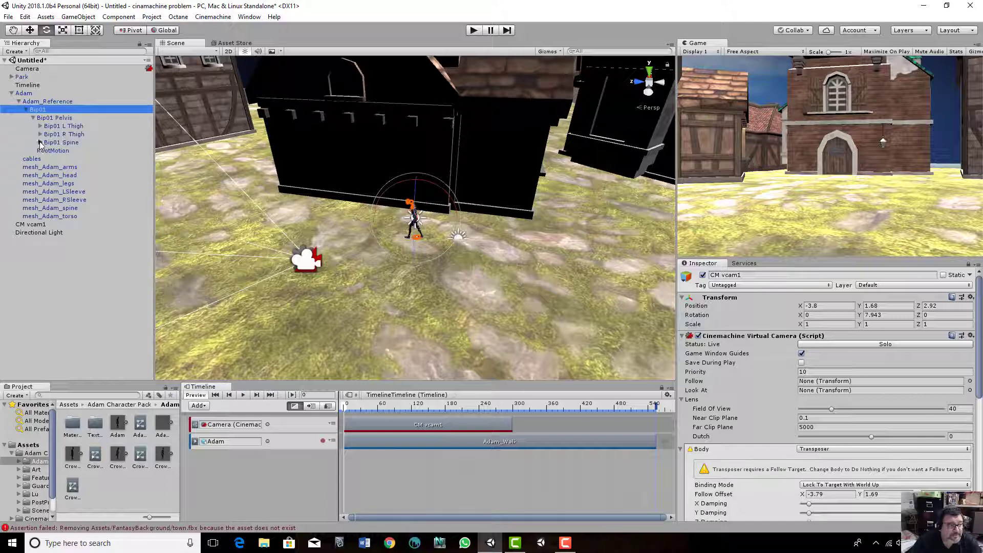
{"action": "left_click", "coordinate": [40, 143]}
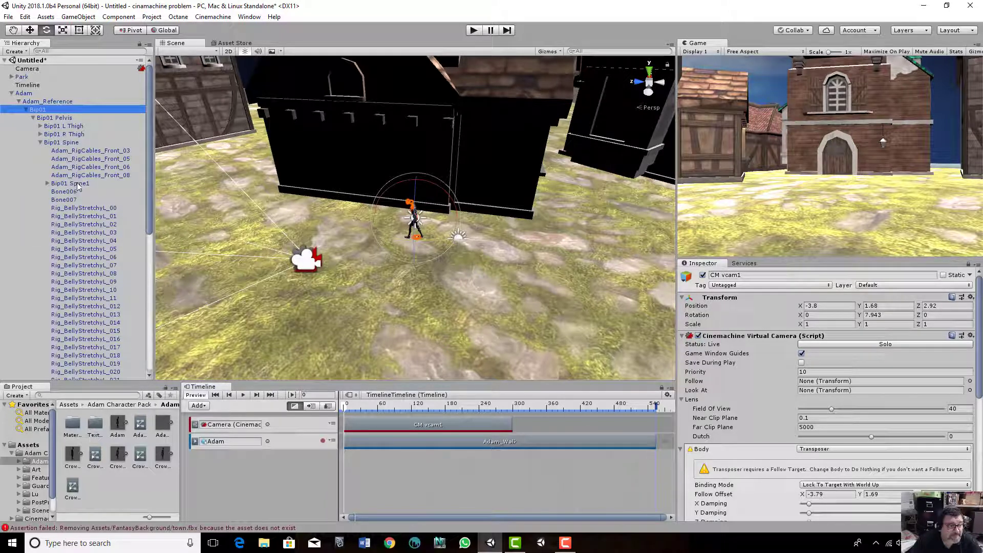
{"action": "left_click_drag", "start_coordinate": [73, 184], "coordinate": [809, 390]}
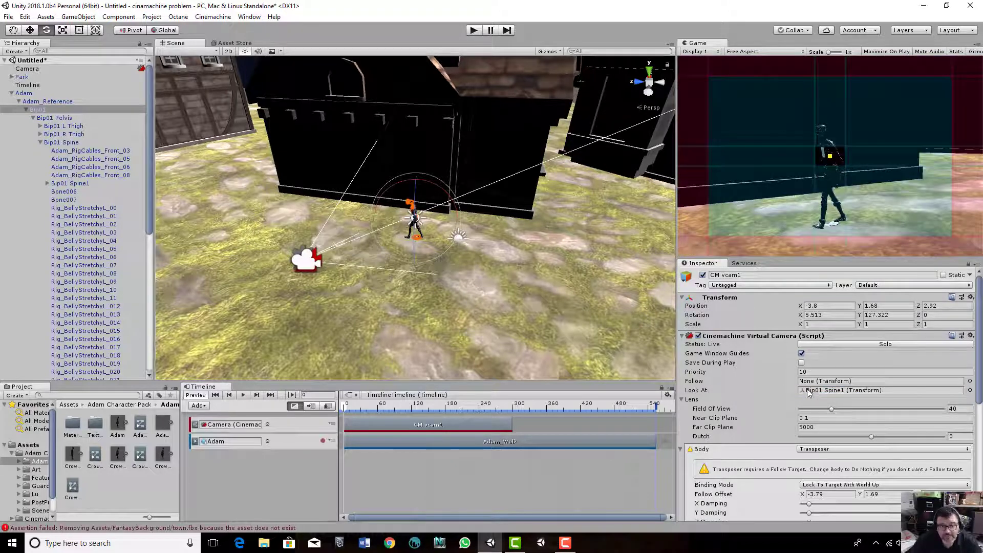
{"action": "left_click", "coordinate": [243, 394]}
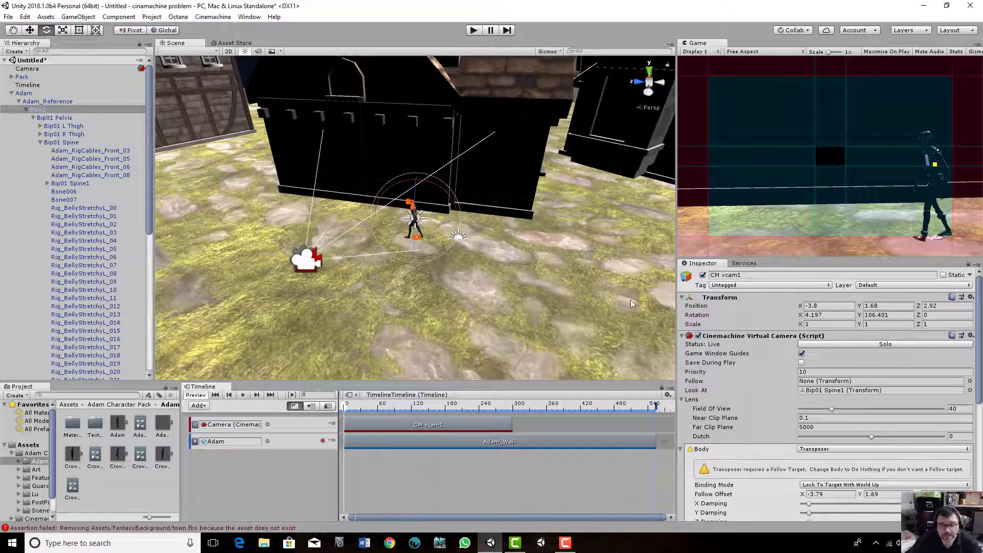
Try Adam's Bip01 Spine bone as the Follow target of CM vcam1 and preview the timeline
{"action": "left_click", "coordinate": [73, 143]}
{"action": "left_click_drag", "start_coordinate": [75, 146], "coordinate": [821, 384]}
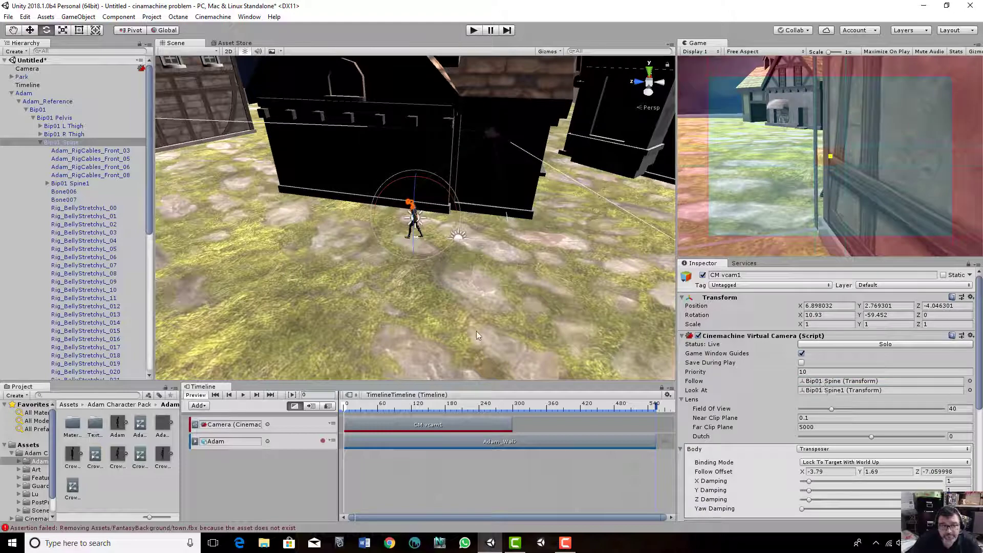
{"action": "left_click", "coordinate": [242, 396]}
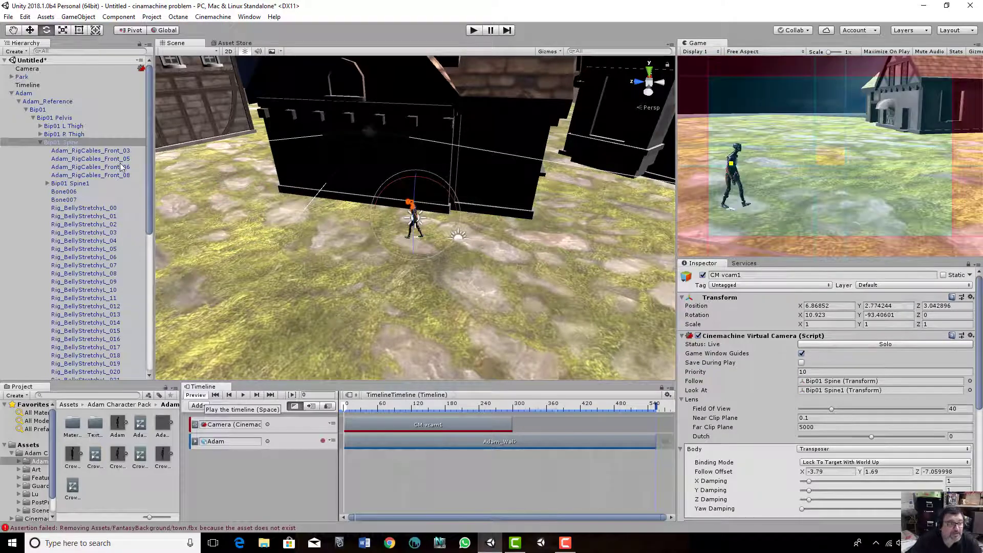
Collapse Adam_Reference, assign the root Adam object as CM vcam1's Follow target and play the timeline
{"action": "left_click", "coordinate": [19, 101]}
{"action": "left_click", "coordinate": [24, 94]}
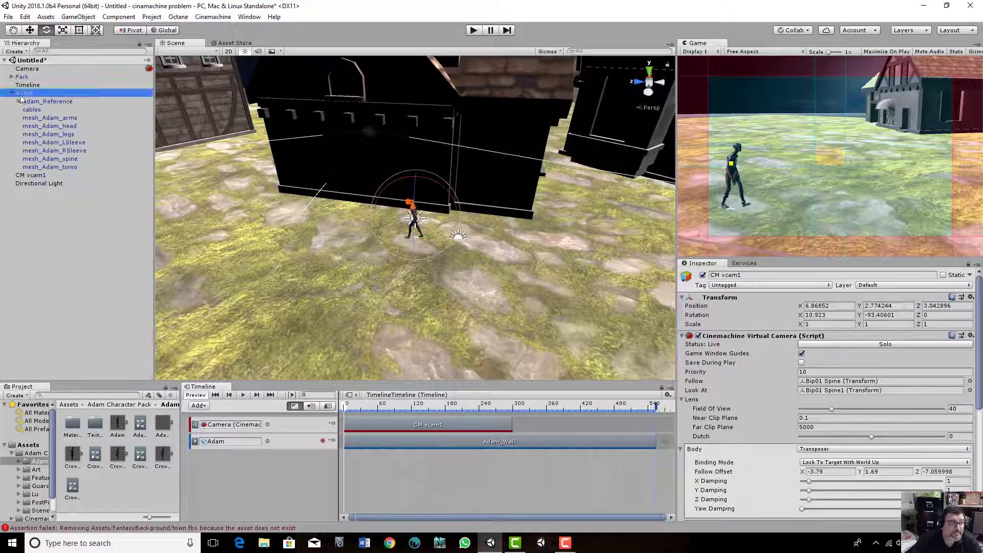
{"action": "left_click_drag", "start_coordinate": [23, 94], "coordinate": [829, 383]}
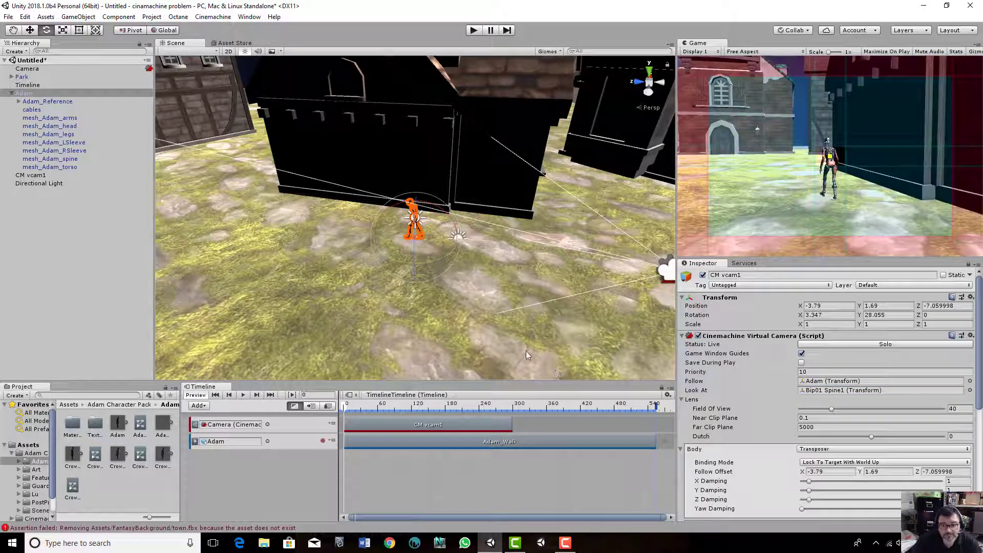
{"action": "left_click", "coordinate": [241, 397]}
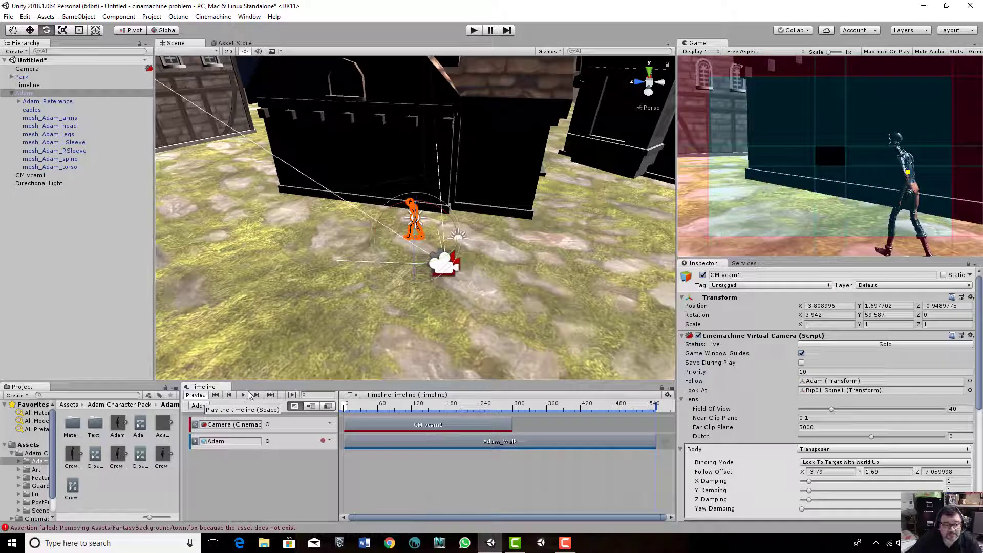
Move CM vcam1 in front of Adam to a Z position of about 6.75 and play the timeline
{"action": "left_click", "coordinate": [455, 275]}
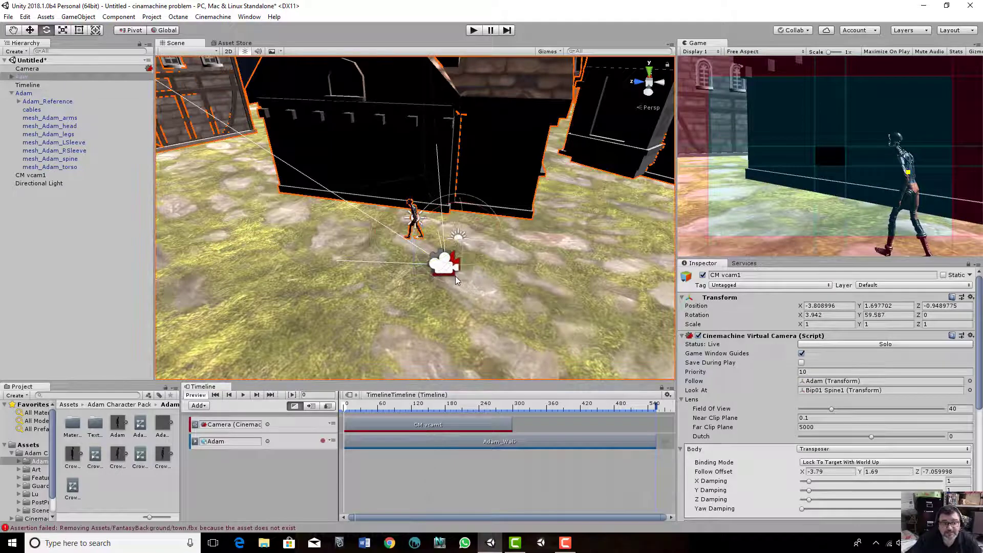
{"action": "left_click", "coordinate": [41, 176]}
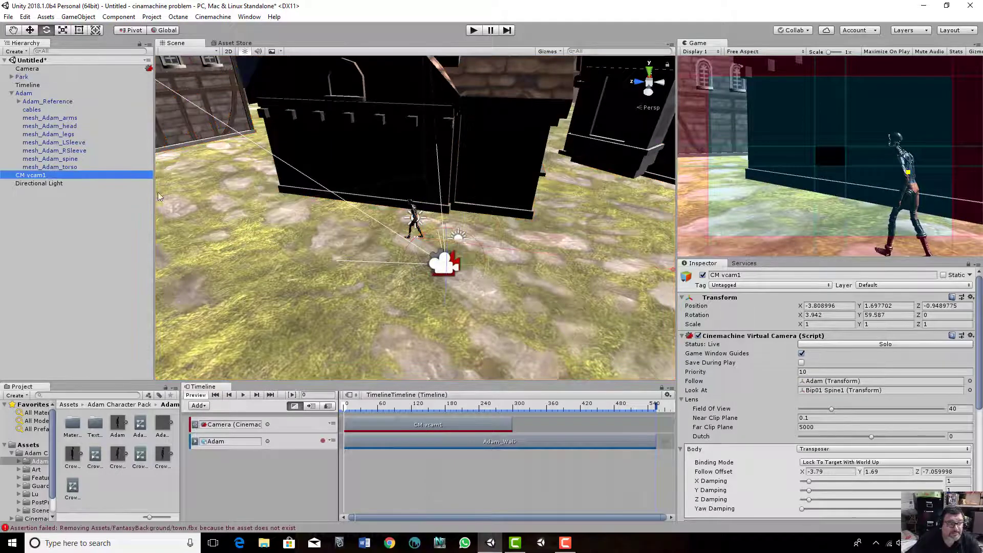
{"action": "key", "text": "w"}
{"action": "left_click_drag", "start_coordinate": [410, 262], "coordinate": [82, 240]}
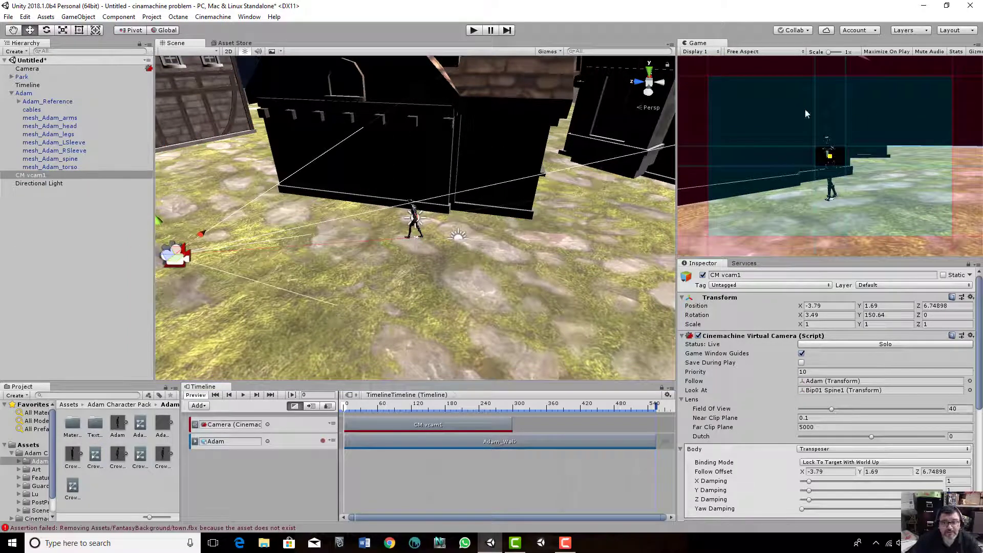
{"action": "left_click", "coordinate": [243, 395]}
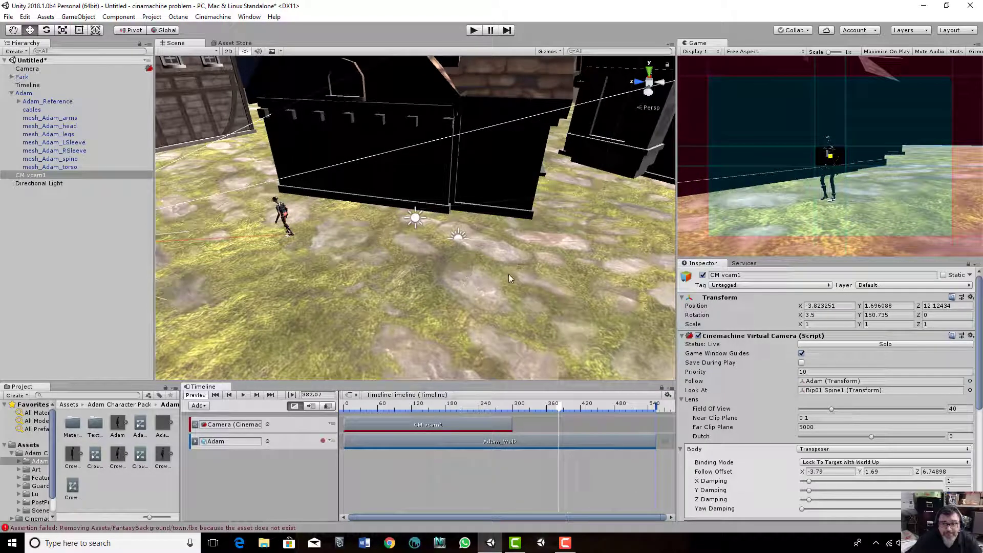
Add a second Cinemachine shot clip to the camera track and extend the CM vcam1 clip to about frame 325
{"action": "left_click", "coordinate": [539, 426]}
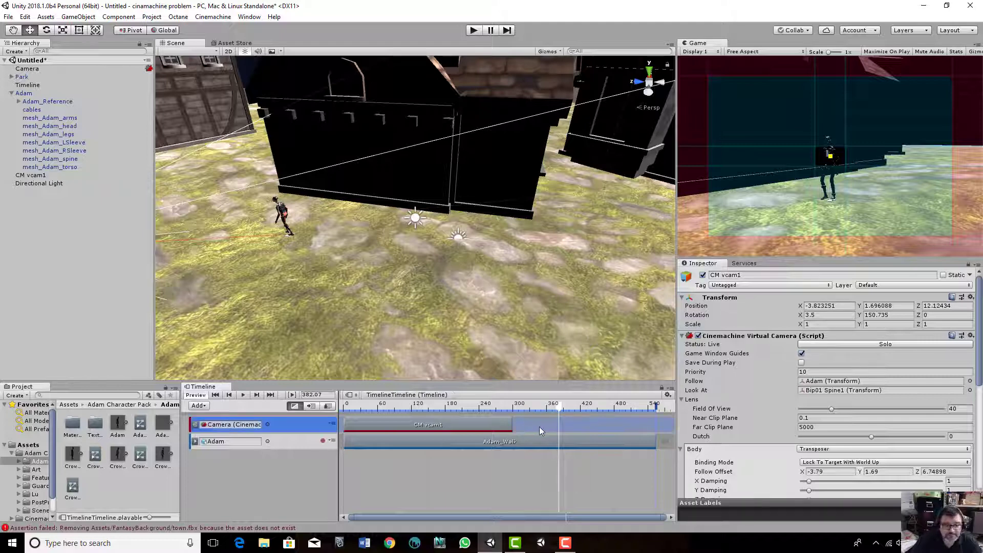
{"action": "left_click_drag", "start_coordinate": [509, 424], "coordinate": [482, 424]}
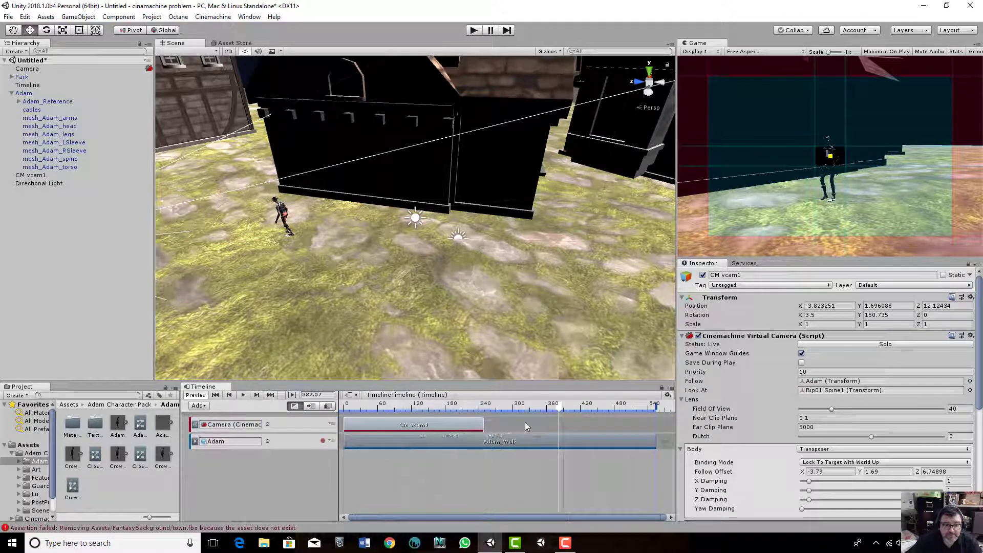
{"action": "right_click", "coordinate": [526, 422]}
{"action": "left_click", "coordinate": [598, 503]}
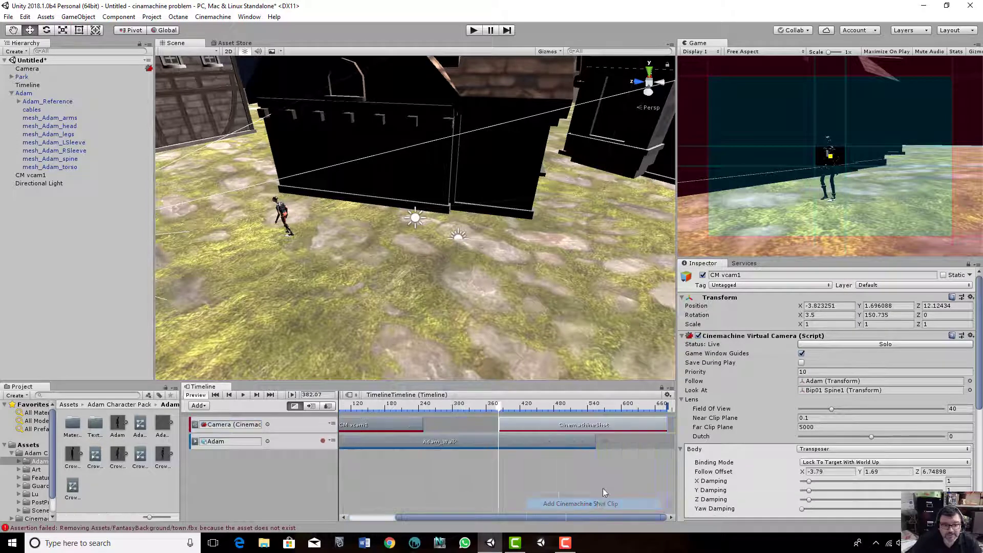
{"action": "left_click", "coordinate": [420, 429]}
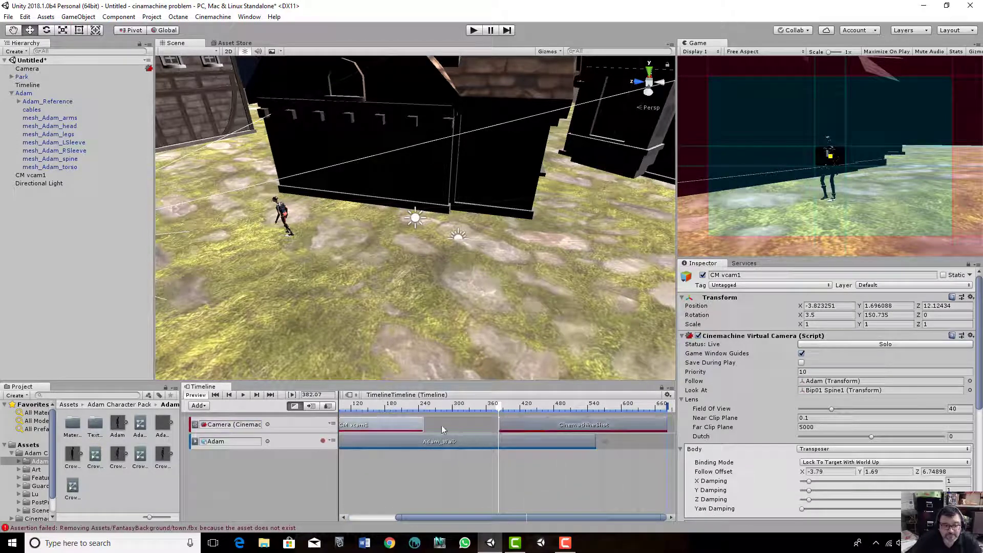
{"action": "left_click_drag", "start_coordinate": [420, 424], "coordinate": [472, 424]}
Unlock the Inspector and create a new virtual camera for the second Cinemachine shot clip
{"action": "left_click", "coordinate": [539, 426]}
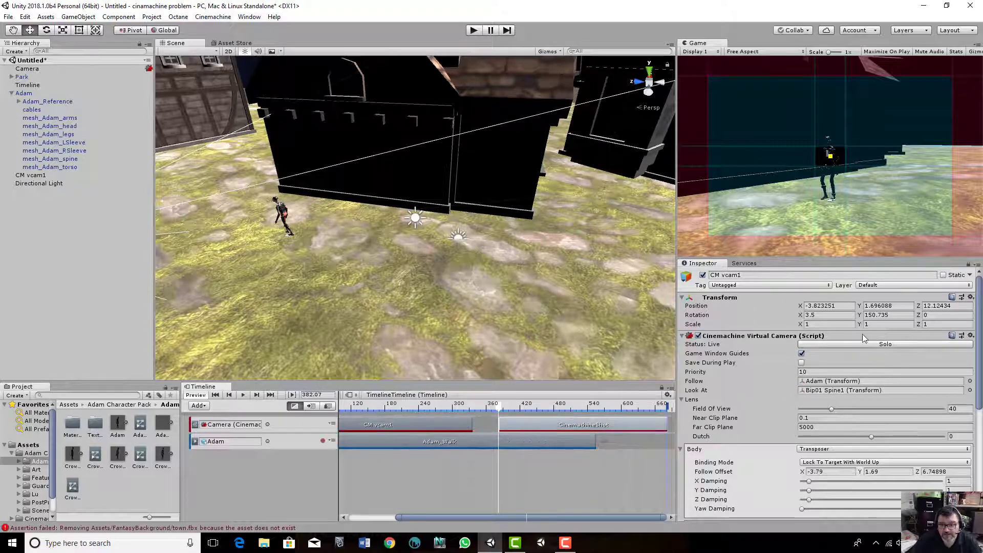
{"action": "left_click", "coordinate": [968, 264]}
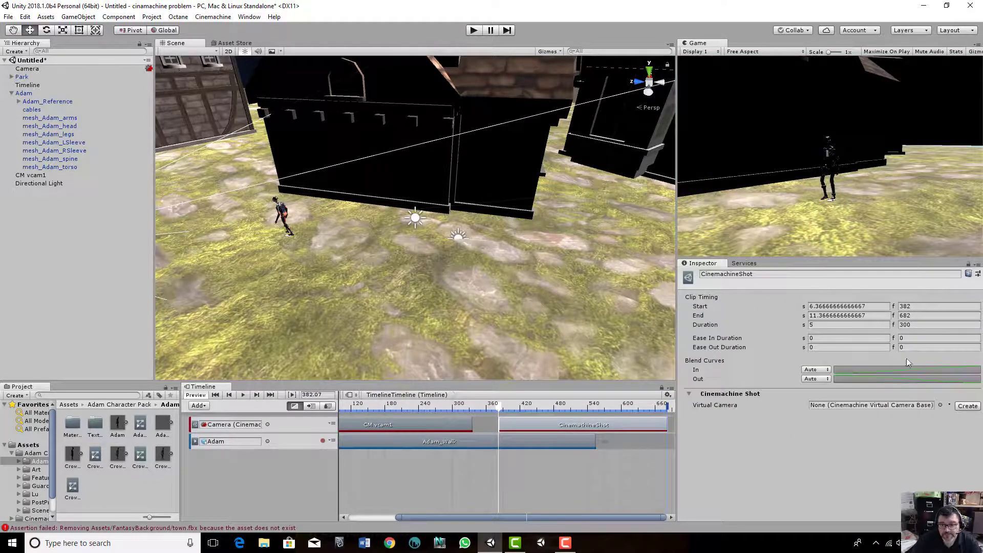
{"action": "left_click", "coordinate": [966, 405]}
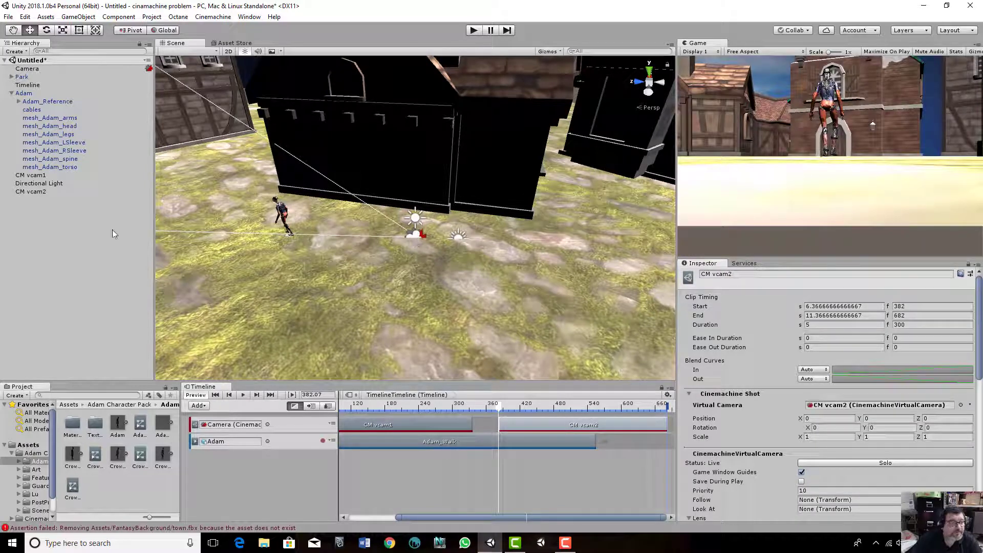
Raise CM vcam2 to a Y position of 2.14 and assign the root Adam object as its Look At target
{"action": "left_click", "coordinate": [31, 191]}
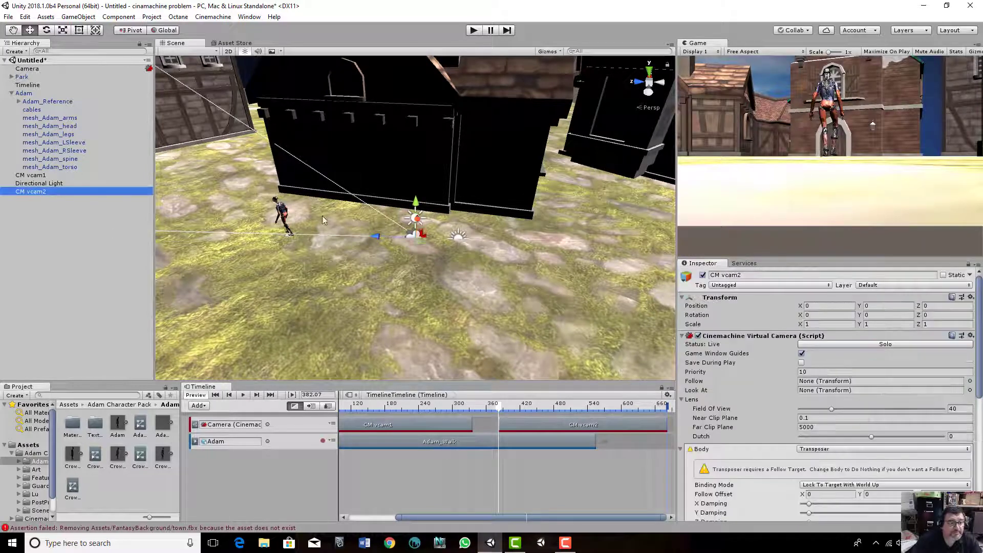
{"action": "left_click_drag", "start_coordinate": [424, 207], "coordinate": [425, 164]}
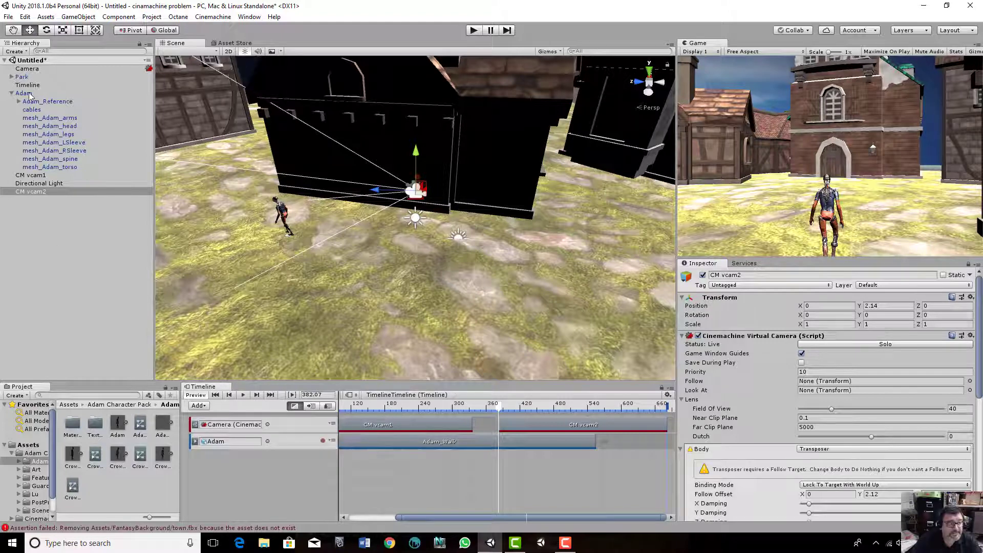
{"action": "left_click_drag", "start_coordinate": [29, 95], "coordinate": [816, 393]}
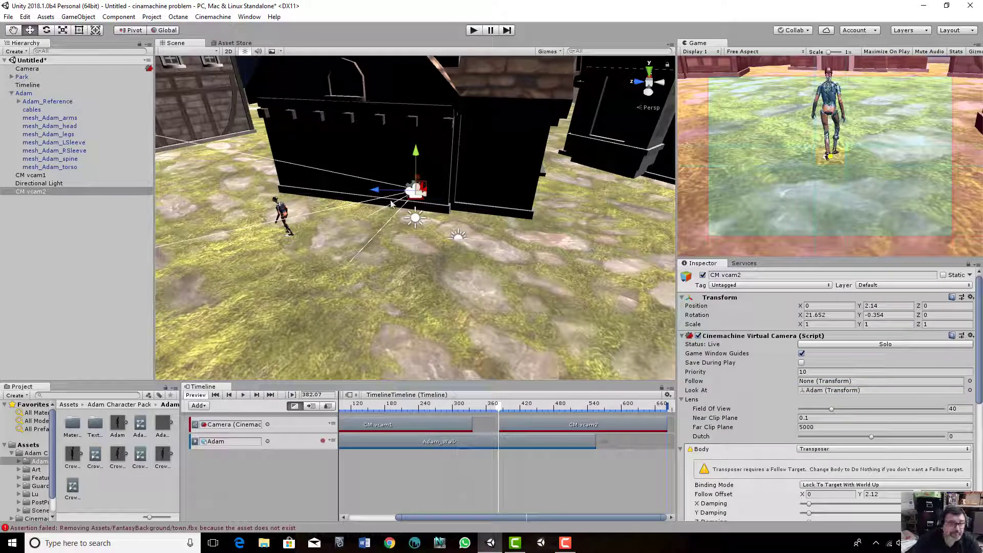
Move CM vcam2 in front of Adam, to an X position of about 1.81 and Z of about 9.05
{"action": "left_click_drag", "start_coordinate": [378, 191], "coordinate": [282, 163]}
{"action": "left_click_drag", "start_coordinate": [328, 287], "coordinate": [303, 237], "text": "alt"}
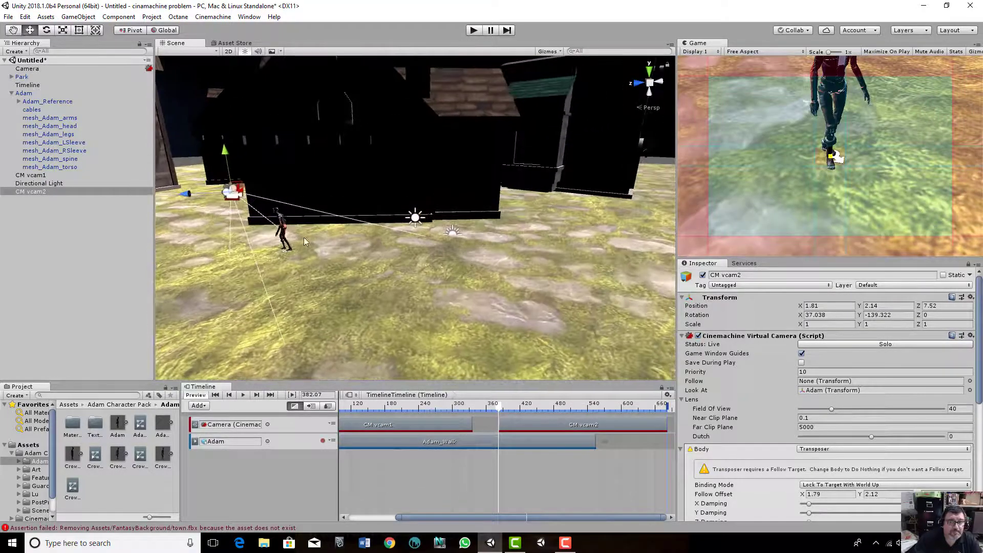
{"action": "left_click_drag", "start_coordinate": [182, 192], "coordinate": [142, 184]}
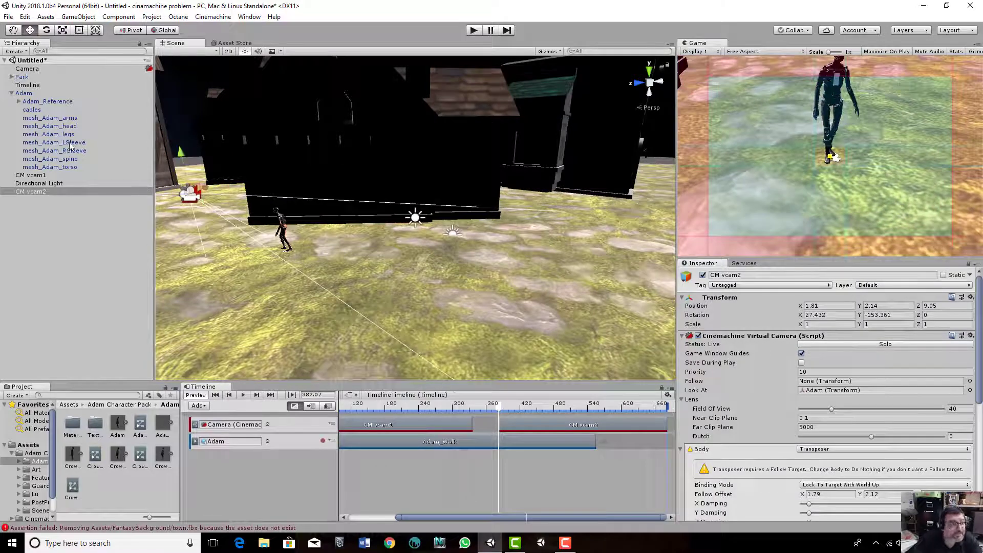
Expand Adam_Reference and assign the Bip01 Spine1 bone as CM vcam2's Look At target
{"action": "left_click", "coordinate": [19, 102]}
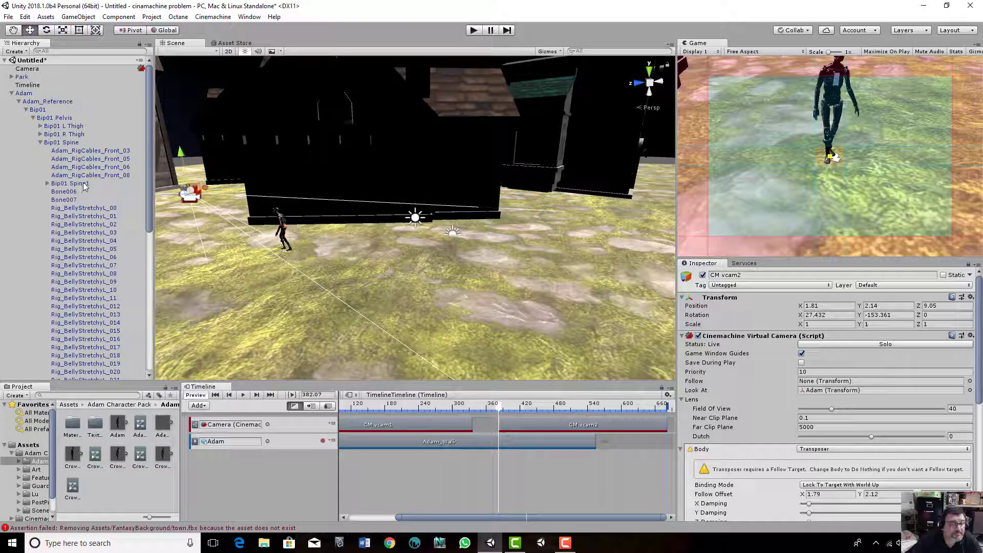
{"action": "left_click_drag", "start_coordinate": [85, 186], "coordinate": [608, 332]}
{"action": "left_click_drag", "start_coordinate": [777, 392], "coordinate": [813, 394]}
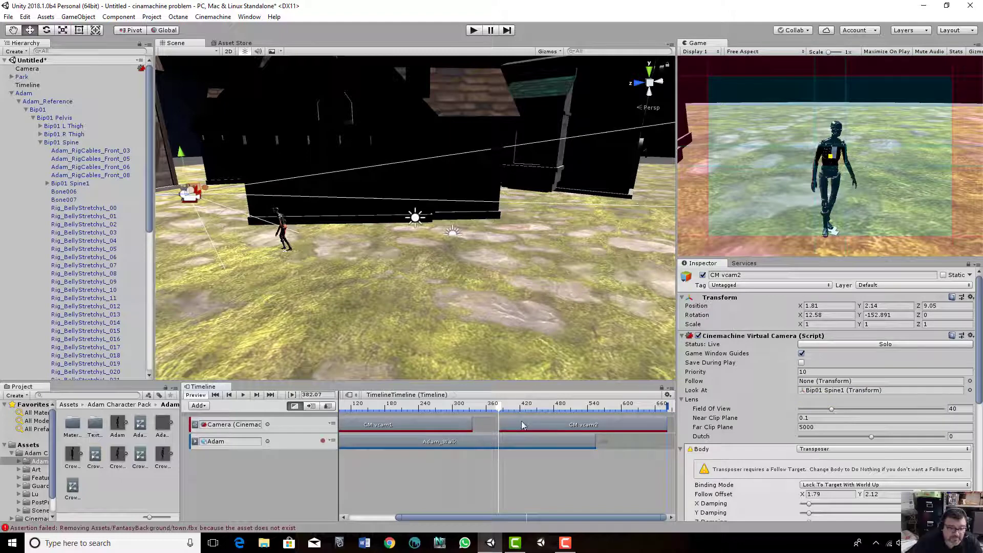
Move the CM vcam2 clip earlier so it overlaps and blends with the CM vcam1 clip, and play the timeline
{"action": "left_click_drag", "start_coordinate": [522, 425], "coordinate": [475, 421]}
{"action": "left_click_drag", "start_coordinate": [492, 423], "coordinate": [398, 425]}
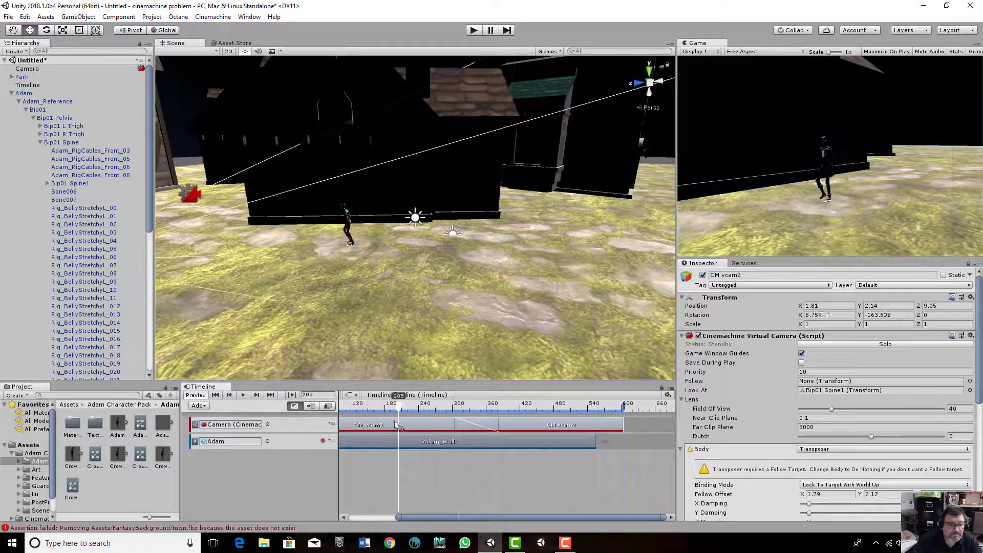
{"action": "left_click", "coordinate": [244, 394]}
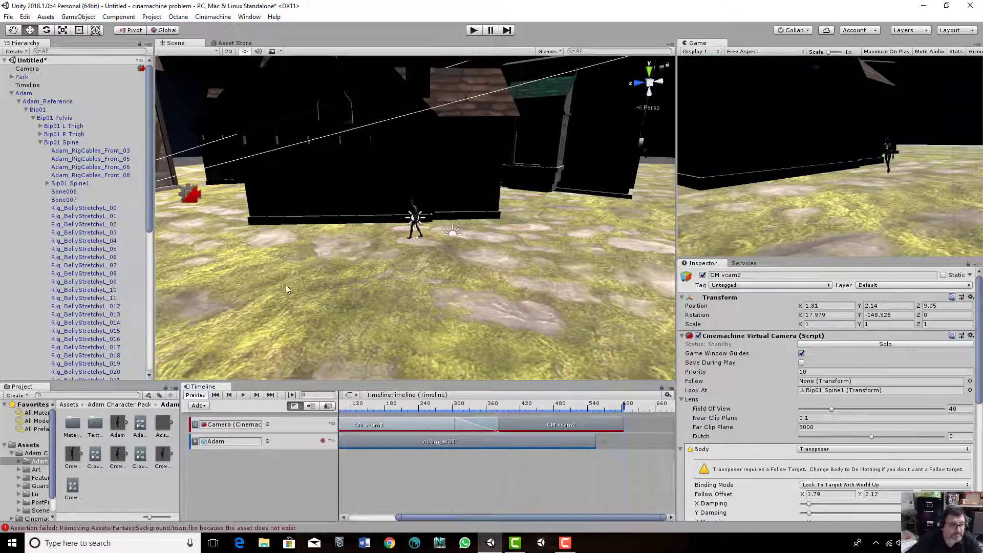
Locate and select the root Adam object and its Bip01 Spine1 bone in the hierarchy to compare them in the scene
{"action": "left_click", "coordinate": [26, 109]}
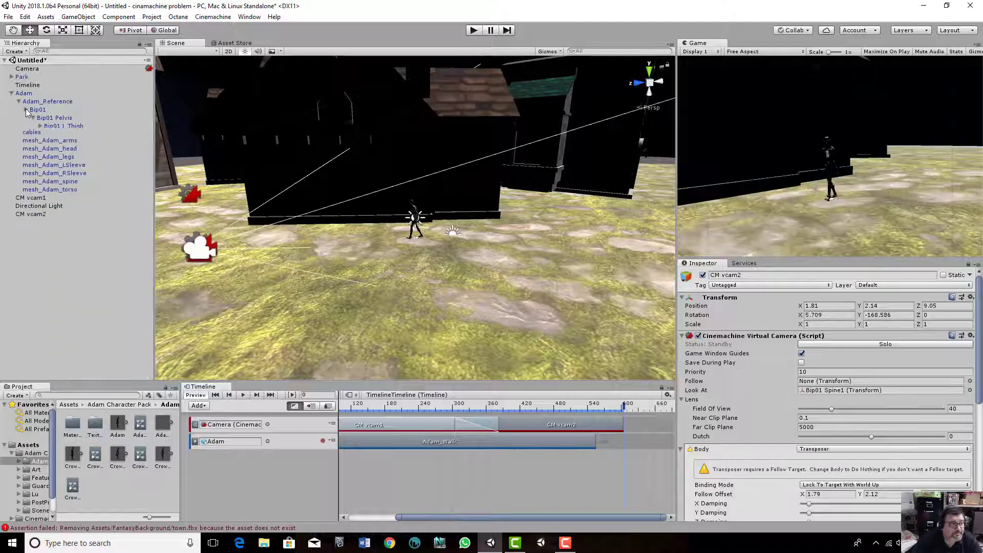
{"action": "left_click", "coordinate": [19, 101]}
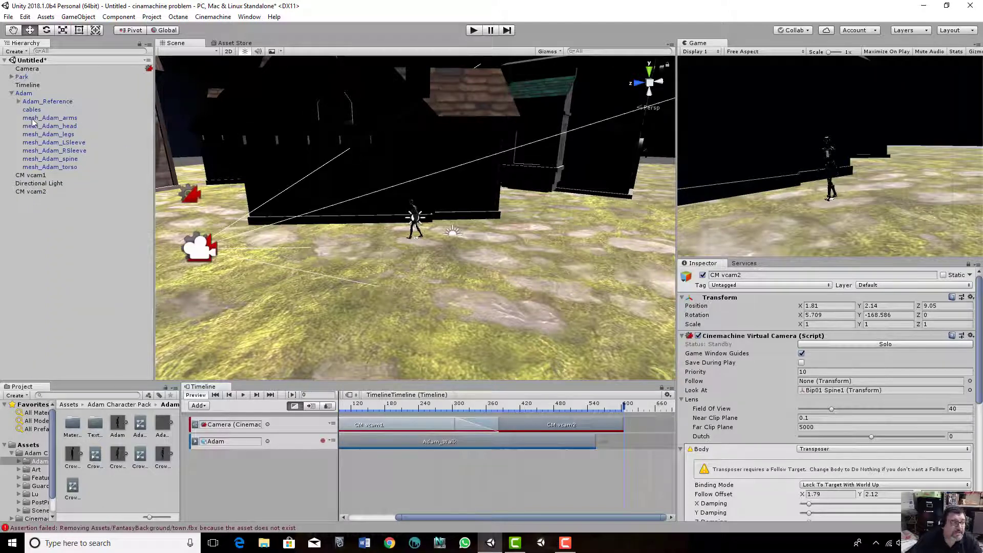
{"action": "left_click", "coordinate": [19, 101]}
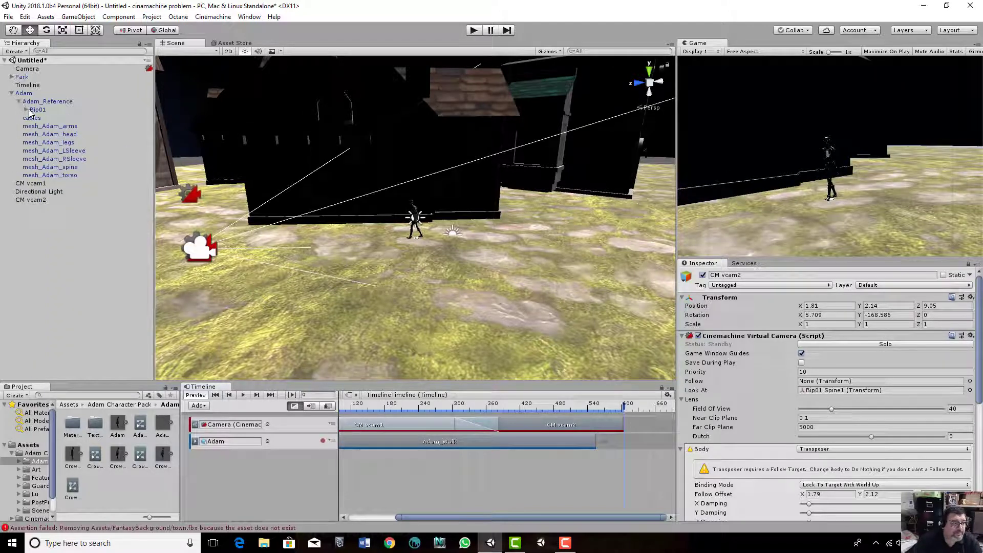
{"action": "left_click", "coordinate": [27, 109]}
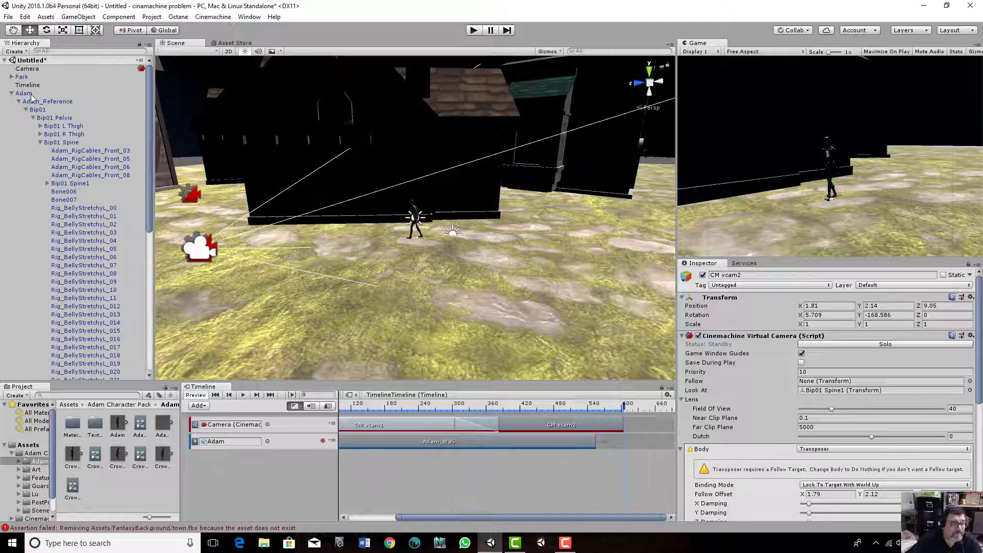
{"action": "left_click", "coordinate": [24, 93]}
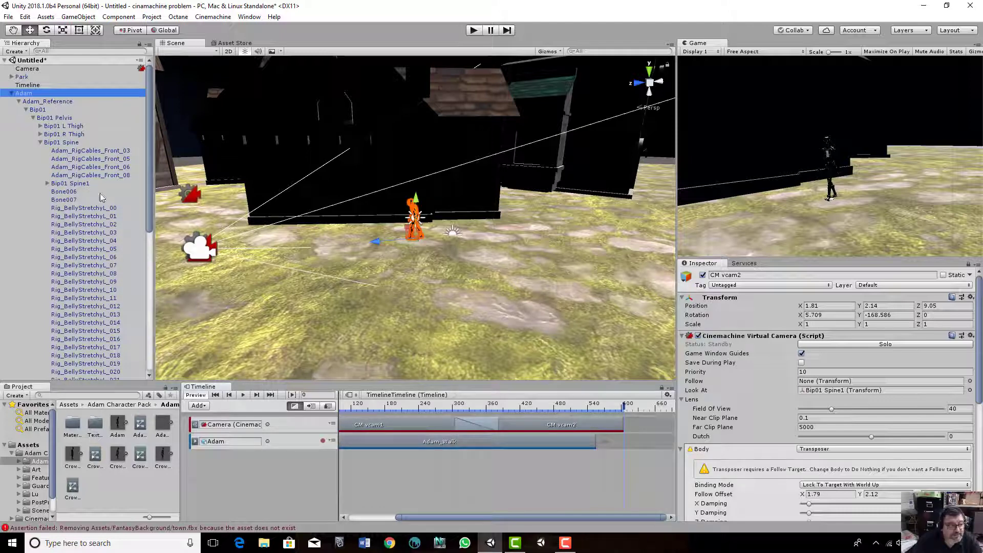
{"action": "left_click", "coordinate": [75, 185]}
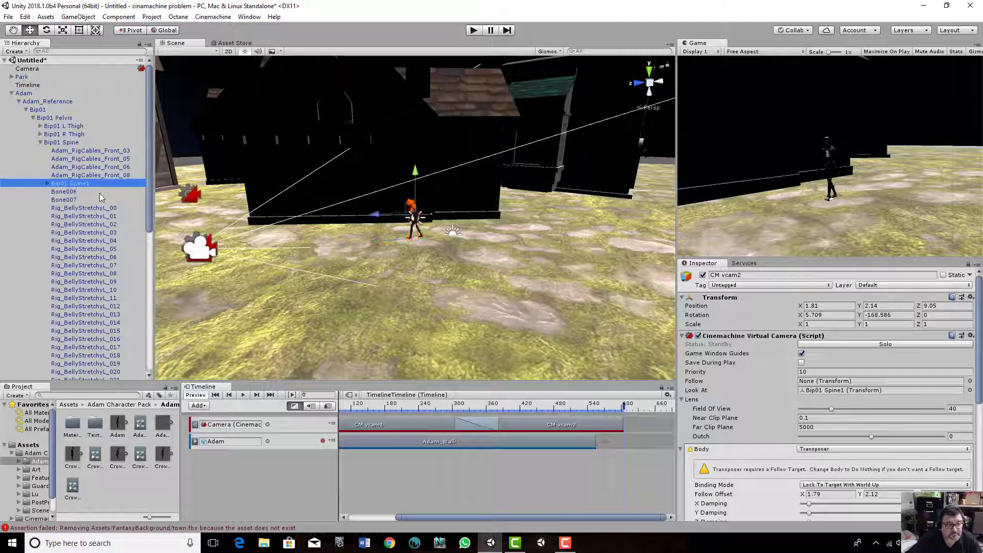